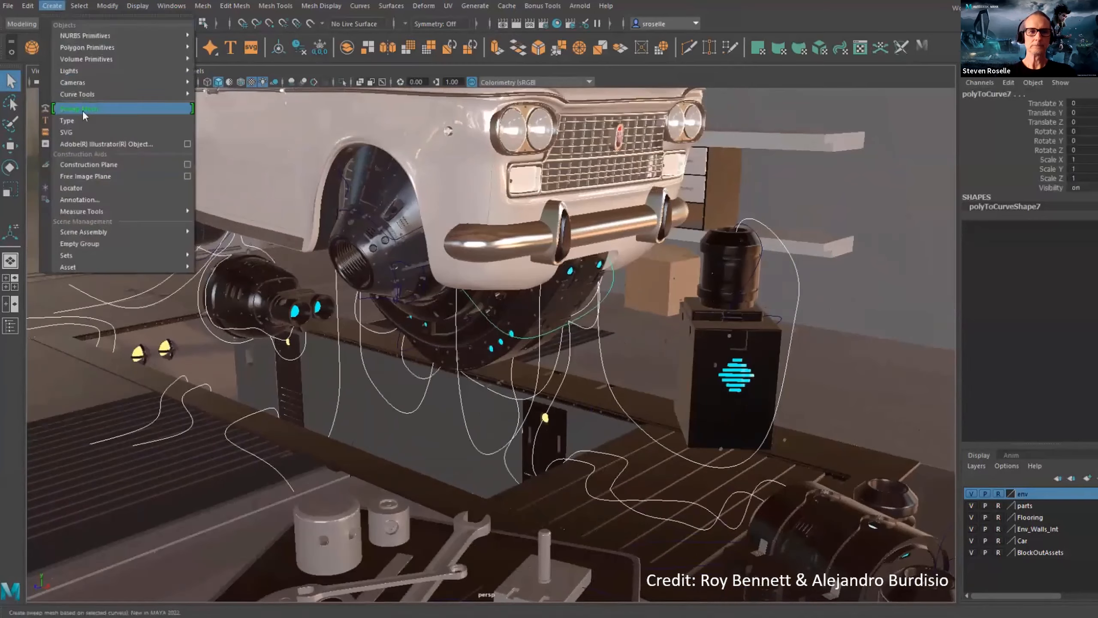
# - Sweep tubes along the hanging cable curves with a profile scale of 0.472 and give them the black hose material
pyautogui.moveTo(1032, 316); pyautogui.dragTo(998, 315)
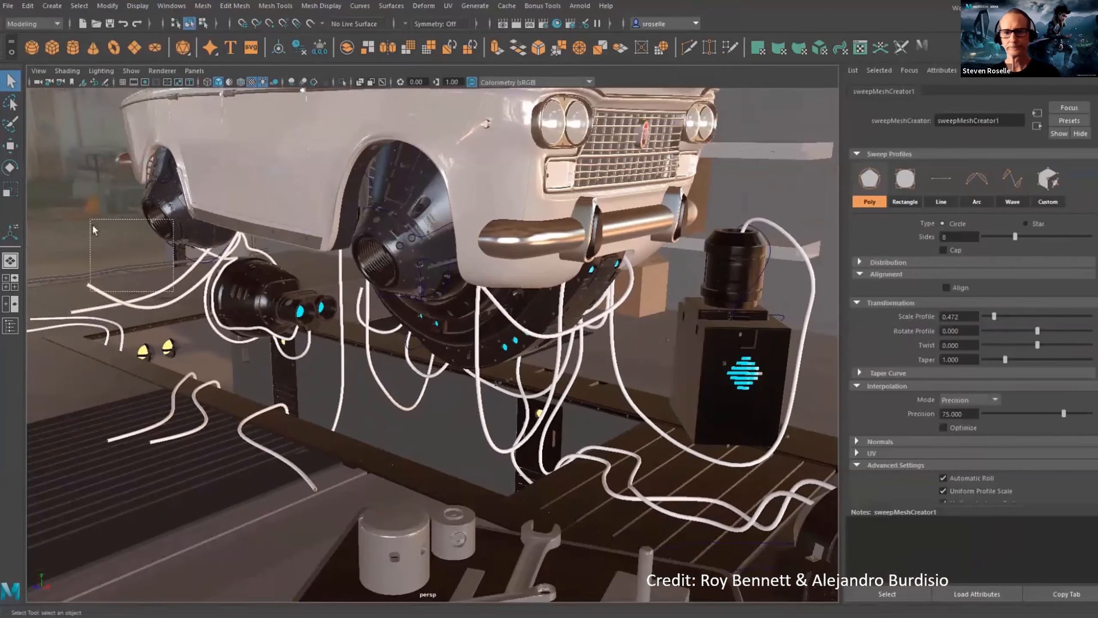
pyautogui.click(552, 331)
pyautogui.keyDown('alt'); pyautogui.moveTo(517, 377); pyautogui.dragTo(509, 382); pyautogui.keyUp('alt')
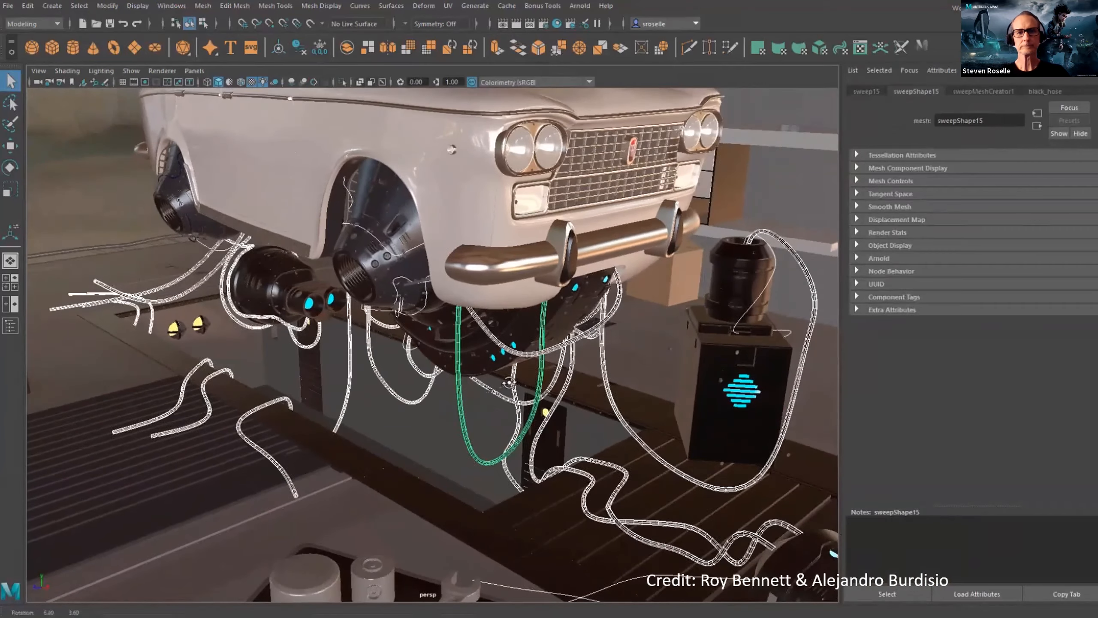
# - Create a sweep mesh along the curves on the front wheel hub and give it the Rectangle profile
pyautogui.click(407, 424)
pyautogui.keyDown('alt'); pyautogui.moveTo(406, 424); pyautogui.dragTo(449, 420); pyautogui.keyUp('alt')
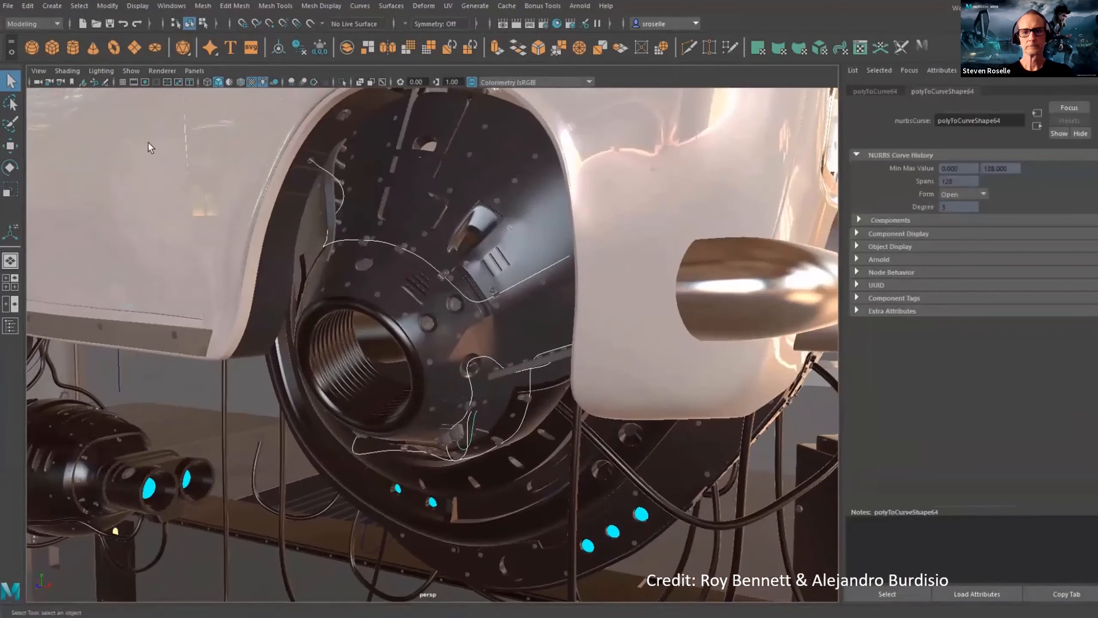
pyautogui.click(52, 6)
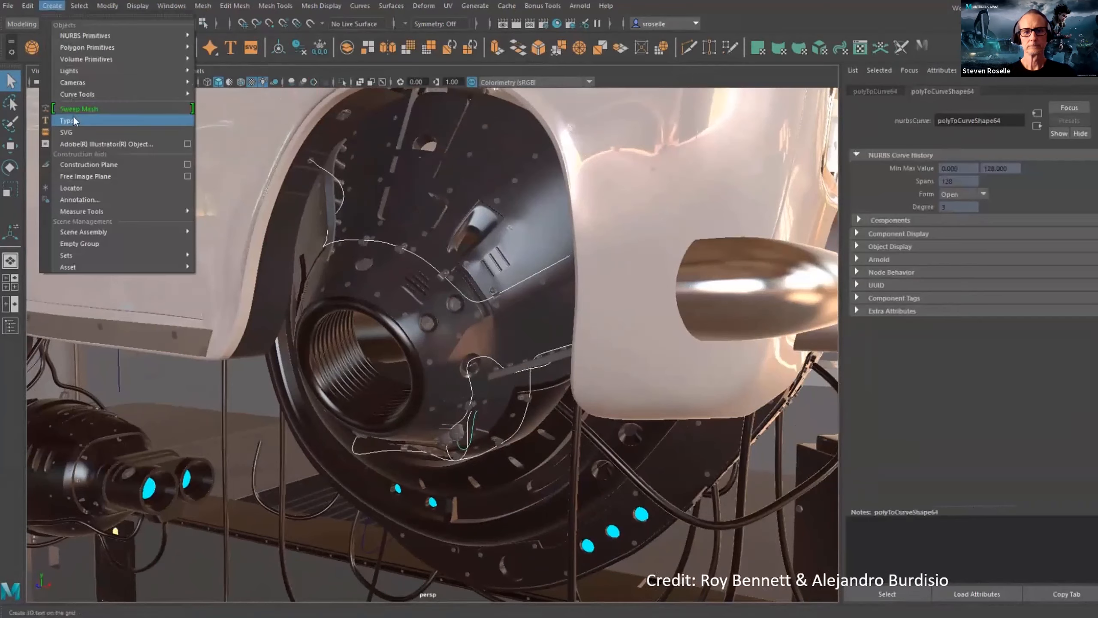
pyautogui.click(73, 117)
pyautogui.scroll(3, 502, 383)
pyautogui.click(917, 179)
pyautogui.click(941, 181)
pyautogui.click(1011, 181)
pyautogui.click(978, 182)
pyautogui.click(906, 182)
# - Set the hub strips' corner radius to about 0.078, width to about 0.49 and profile scale to about 0.19
pyautogui.moveTo(1026, 252); pyautogui.dragTo(993, 251)
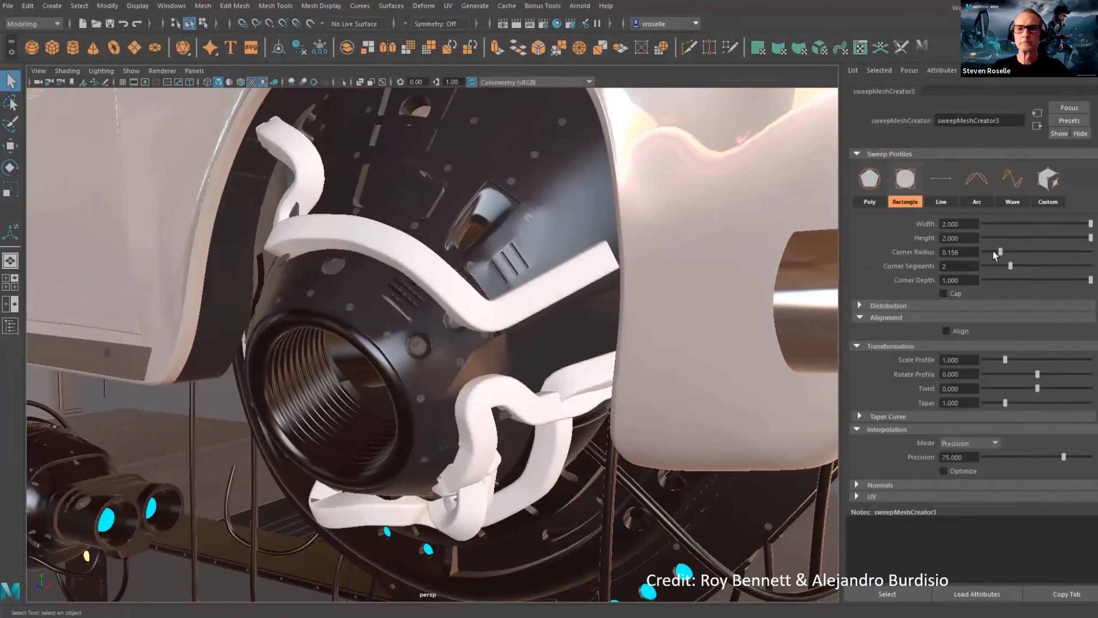
pyautogui.moveTo(1091, 224); pyautogui.dragTo(1010, 223)
pyautogui.moveTo(1005, 359); pyautogui.dragTo(988, 360)
pyautogui.keyDown('alt'); pyautogui.moveTo(432, 272); pyautogui.dragTo(541, 271, button='right'); pyautogui.keyUp('alt')
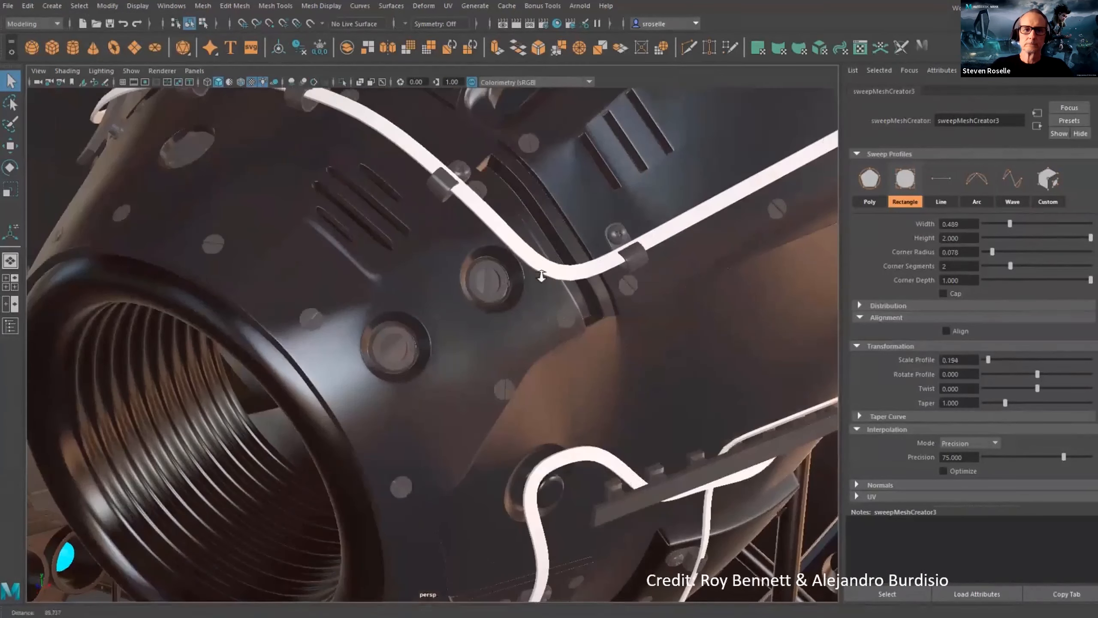
# - Assign the black hose material to the swept strip running across the top of the wheel hub
pyautogui.click(541, 271)
pyautogui.keyDown('alt'); pyautogui.moveTo(456, 236); pyautogui.dragTo(502, 314); pyautogui.keyUp('alt')
pyautogui.click(921, 45)
pyautogui.keyDown('alt'); pyautogui.moveTo(502, 314); pyautogui.dragTo(348, 273, button='right'); pyautogui.keyUp('alt')
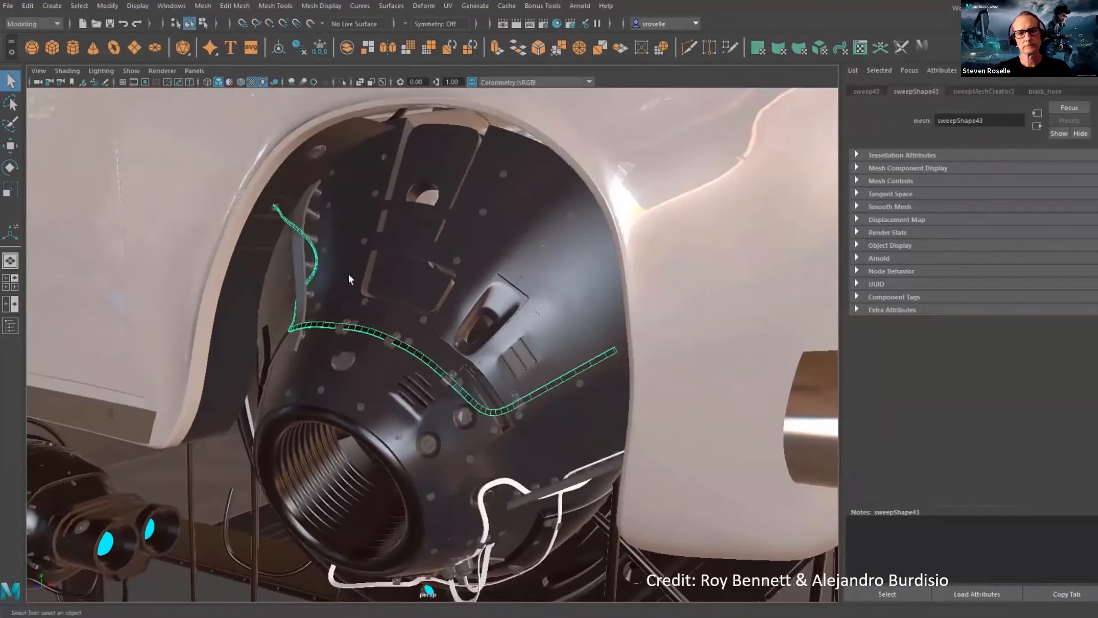
# - Create a sweep mesh along the stepped pipe curve on the garage wall beside the pegboard
pyautogui.keyDown('alt'); pyautogui.moveTo(348, 272); pyautogui.dragTo(269, 181); pyautogui.keyUp('alt')
pyautogui.keyDown('alt'); pyautogui.moveTo(268, 182); pyautogui.dragTo(417, 323, button='middle'); pyautogui.keyUp('alt')
pyautogui.keyDown('alt'); pyautogui.moveTo(417, 324); pyautogui.dragTo(397, 324); pyautogui.keyUp('alt')
pyautogui.click(406, 327)
pyautogui.press('f')
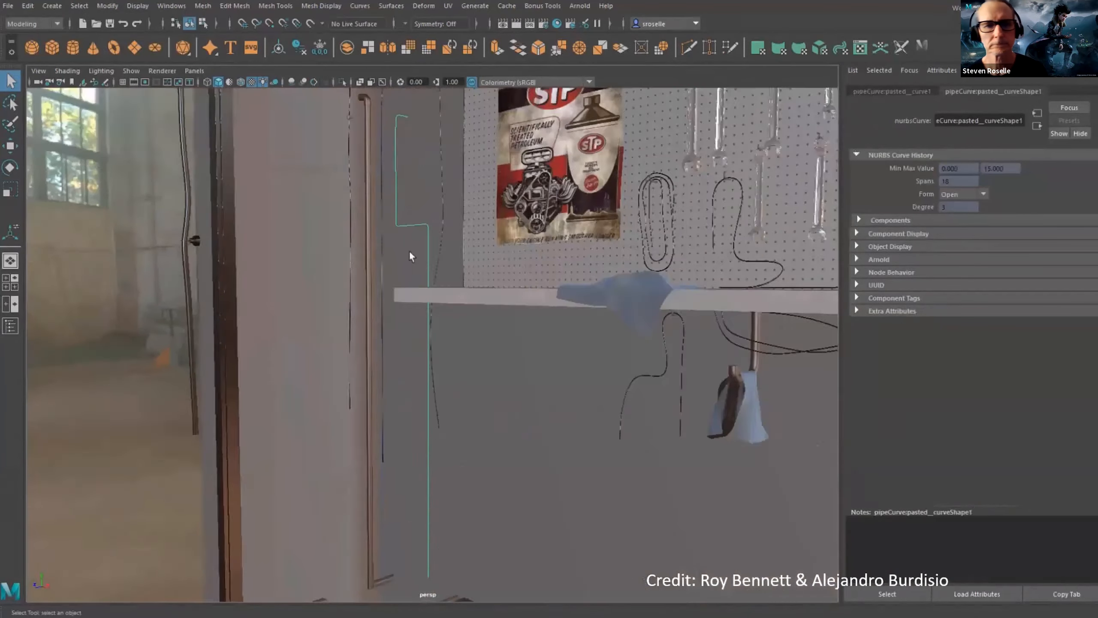
pyautogui.keyDown('alt'); pyautogui.moveTo(409, 254); pyautogui.dragTo(415, 395, button='middle'); pyautogui.keyUp('alt')
pyautogui.keyDown('alt'); pyautogui.moveTo(414, 395); pyautogui.dragTo(588, 410, button='right'); pyautogui.keyUp('alt')
pyautogui.click(52, 5)
pyautogui.click(82, 156)
pyautogui.keyDown('alt'); pyautogui.moveTo(428, 227); pyautogui.dragTo(468, 311, button='middle'); pyautogui.keyUp('alt')
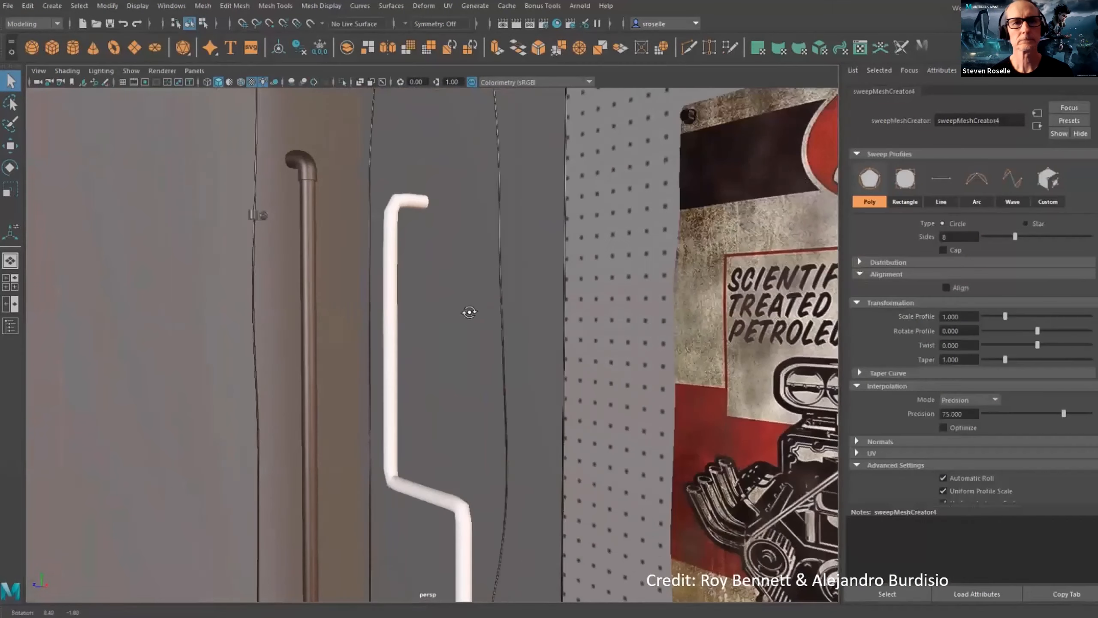
pyautogui.keyDown('alt'); pyautogui.moveTo(468, 311); pyautogui.dragTo(743, 218, button='right'); pyautogui.keyUp('alt')
# - Show the wireframe on shaded surfaces, then set the pipe's profile scale to about 0.64 and precision to about 92 with Optimize on
pyautogui.click(240, 82)
pyautogui.moveTo(514, 346)
pyautogui.keyDown('alt'); pyautogui.mouseDown(button='middle')
pyautogui.moveTo(510, 279)
pyautogui.moveTo(510, 293)
pyautogui.mouseUp(button='middle'); pyautogui.keyUp('alt')
pyautogui.moveTo(1005, 314)
pyautogui.mouseDown()
pyautogui.moveTo(991, 313)
pyautogui.moveTo(1002, 316)
pyautogui.mouseUp()
pyautogui.moveTo(1063, 413); pyautogui.dragTo(1079, 413)
pyautogui.click(943, 428)
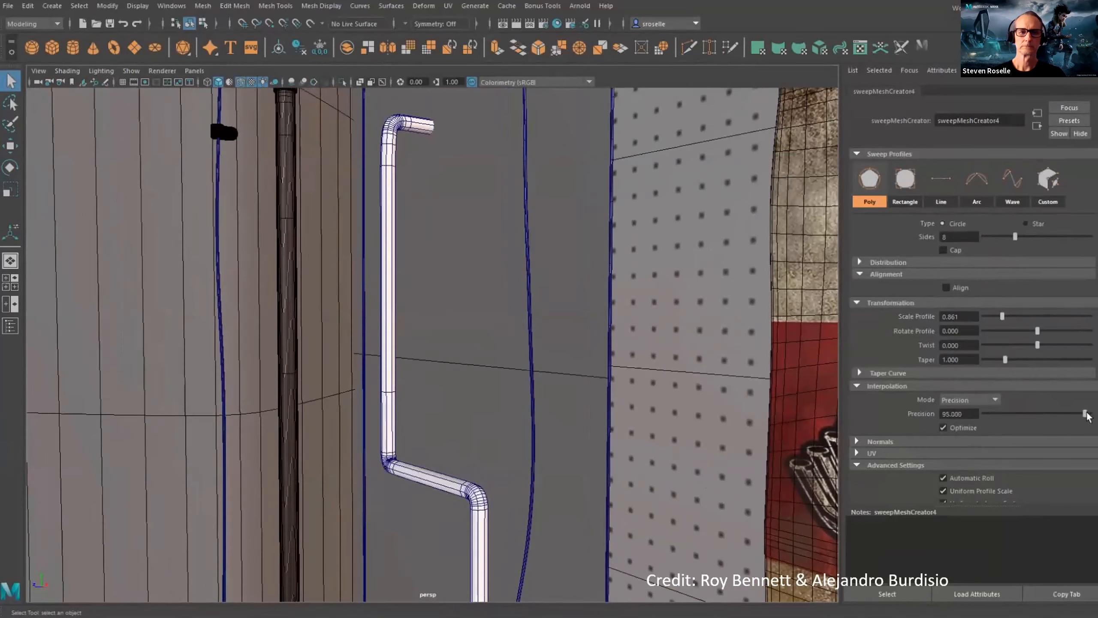
pyautogui.keyDown('alt'); pyautogui.moveTo(519, 400); pyautogui.dragTo(537, 400); pyautogui.keyUp('alt')
pyautogui.keyDown('alt'); pyautogui.moveTo(537, 399); pyautogui.dragTo(580, 303, button='right'); pyautogui.keyUp('alt')
pyautogui.keyDown('alt'); pyautogui.moveTo(579, 303); pyautogui.dragTo(591, 321); pyautogui.keyUp('alt')
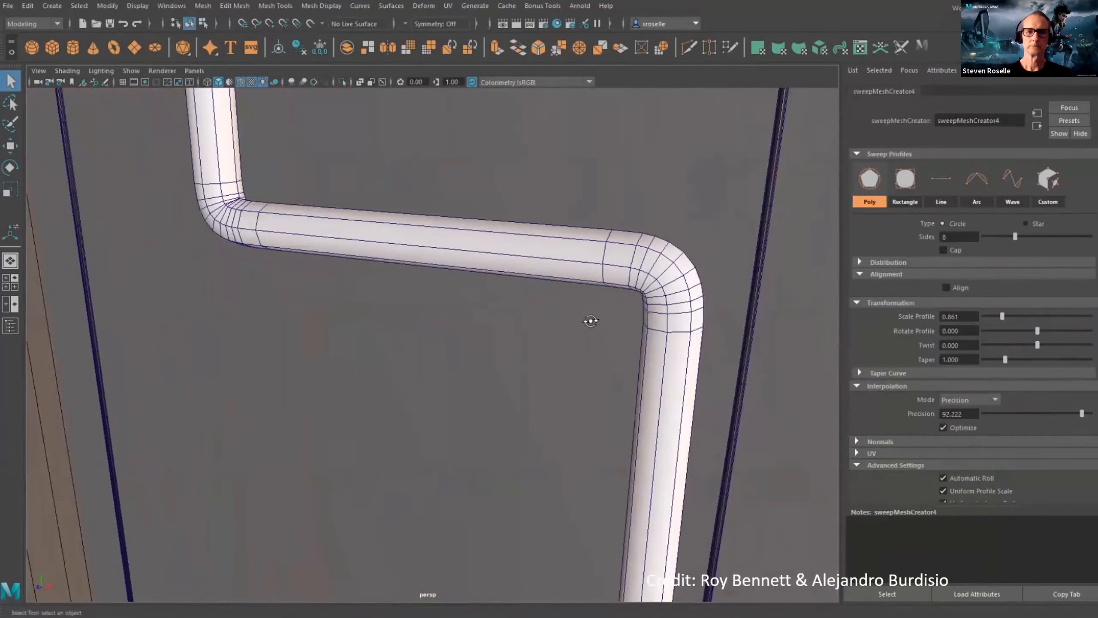
pyautogui.moveTo(1001, 319); pyautogui.dragTo(997, 320)
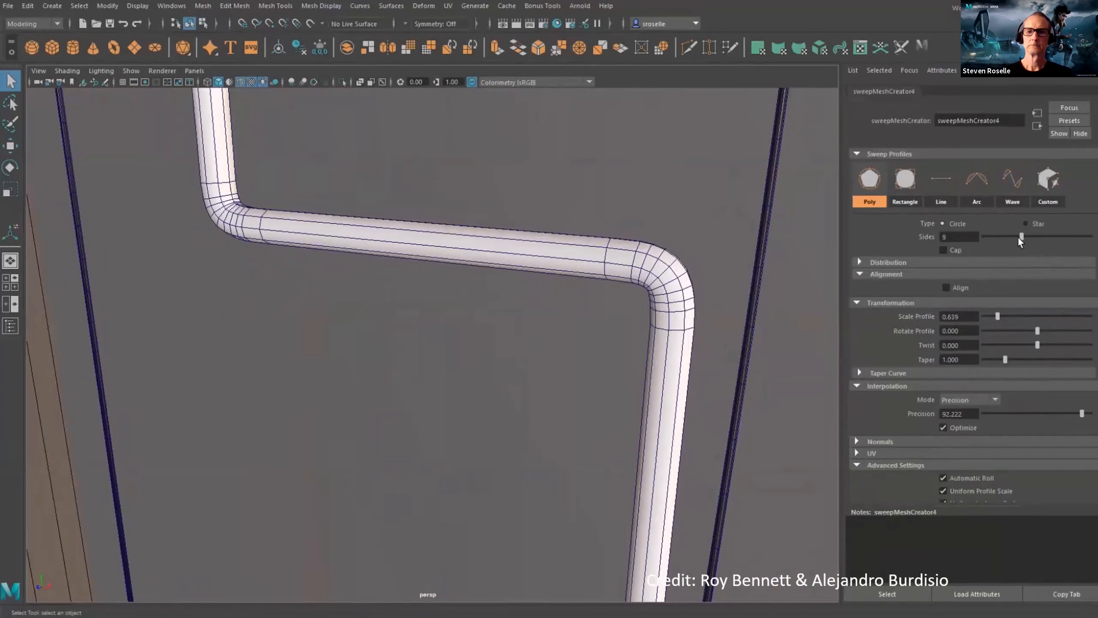
# - Select the faces at the pipe's two bends, grow the selection and extrude them
pyautogui.click(225, 211)
pyautogui.keyDown('ctrl'); pyautogui.moveTo(534, 248); pyautogui.dragTo(612, 226, button='right'); pyautogui.keyUp('ctrl')
pyautogui.hotkey('shift', '.')
pyautogui.hotkey('shift', '.')
pyautogui.hotkey('shift', '.')
pyautogui.keyDown('shift'); pyautogui.rightClick(560, 264); pyautogui.keyUp('shift')
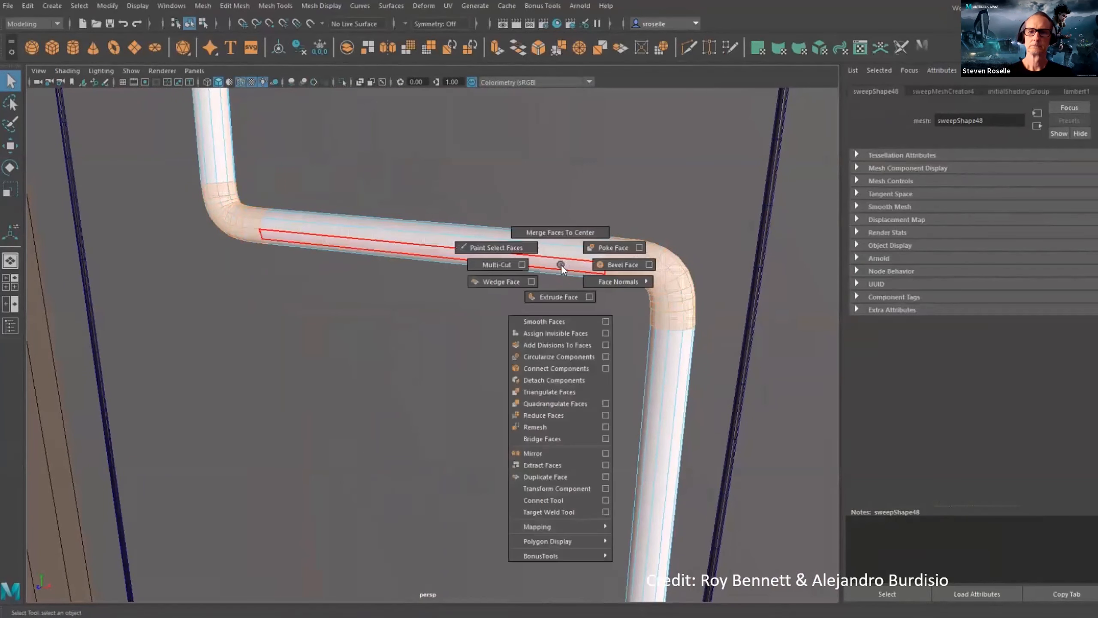
pyautogui.click(558, 297)
pyautogui.keyDown('alt'); pyautogui.moveTo(523, 355); pyautogui.dragTo(524, 355); pyautogui.keyUp('alt')
pyautogui.press('q')
pyautogui.press('F8')
# - Give the pegboard frame sweep a Rectangle profile with corner radius 0, profile scale 1.833 and Left and Top alignment
pyautogui.moveTo(517, 312)
pyautogui.keyDown('alt'); pyautogui.mouseDown()
pyautogui.moveTo(484, 336)
pyautogui.moveTo(534, 330)
pyautogui.mouseUp(); pyautogui.keyUp('alt')
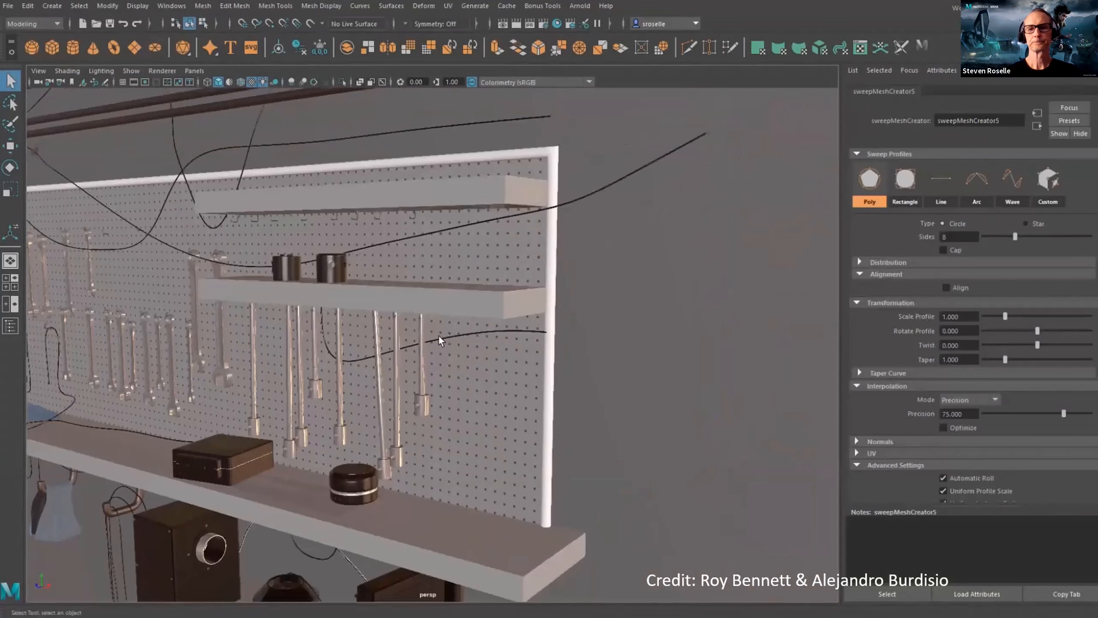
pyautogui.click(901, 184)
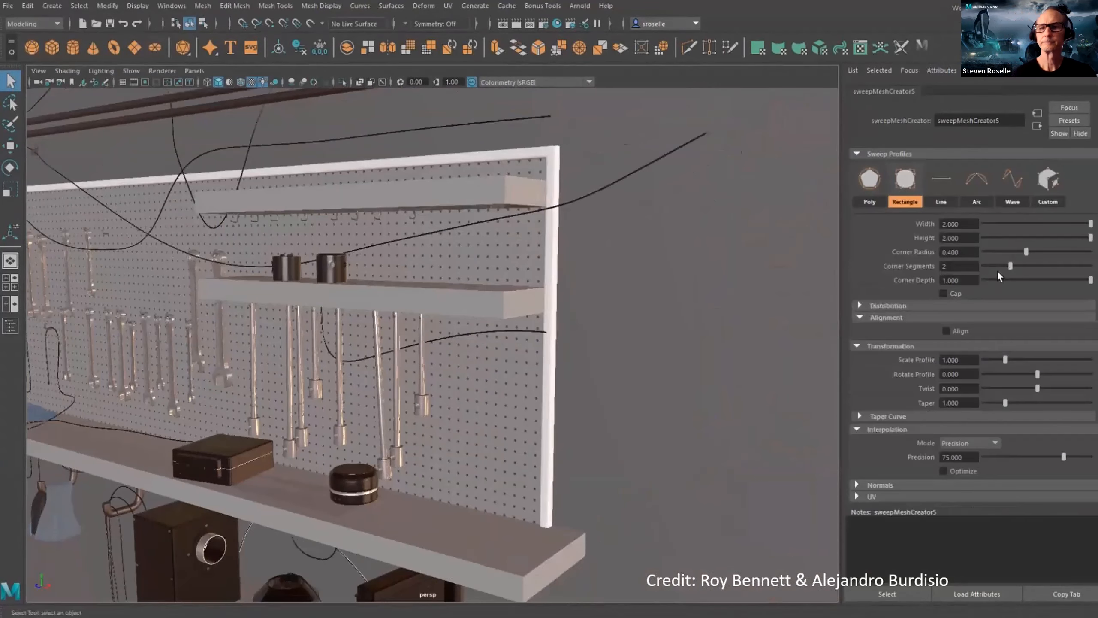
pyautogui.moveTo(1002, 252); pyautogui.dragTo(976, 249)
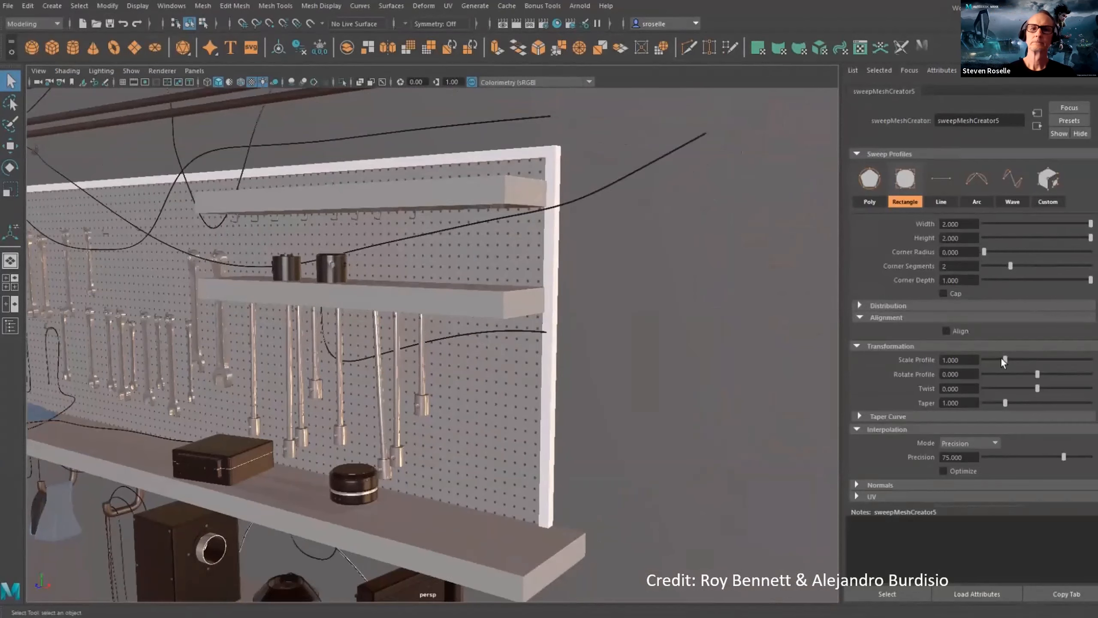
pyautogui.moveTo(1003, 360); pyautogui.dragTo(1026, 358)
pyautogui.click(946, 330)
pyautogui.click(965, 359)
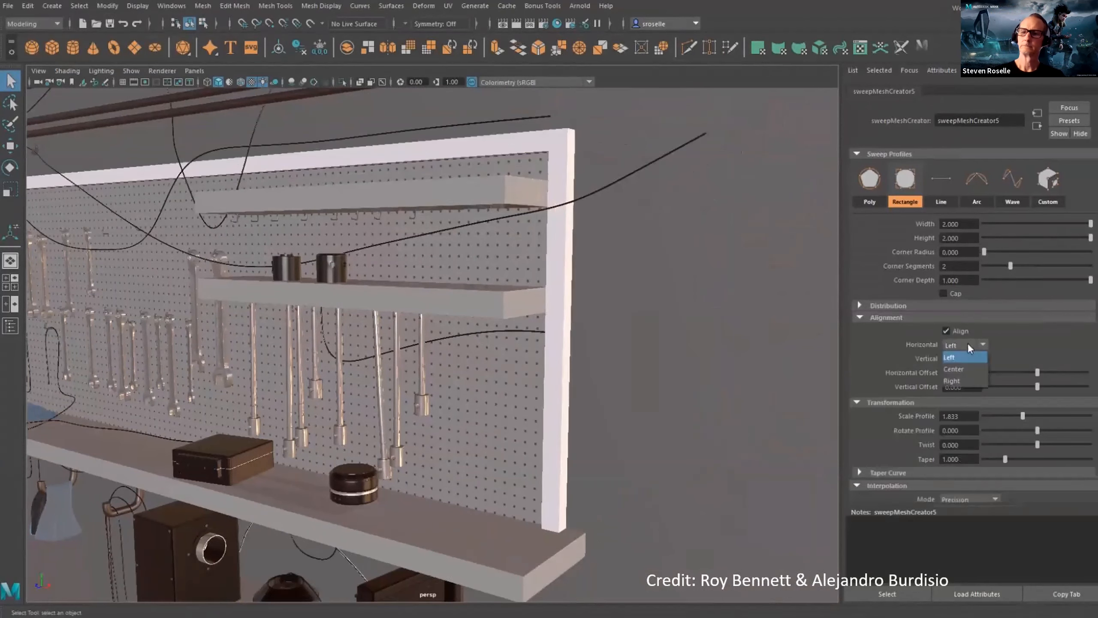
pyautogui.click(956, 371)
# - Scale the polygon plane near the frame and move it to the end of the workbench
pyautogui.keyDown('alt'); pyautogui.moveTo(532, 253); pyautogui.dragTo(537, 296, button='middle'); pyautogui.keyUp('alt')
pyautogui.keyDown('alt'); pyautogui.moveTo(536, 297); pyautogui.dragTo(518, 440, button='right'); pyautogui.keyUp('alt')
pyautogui.click(518, 439)
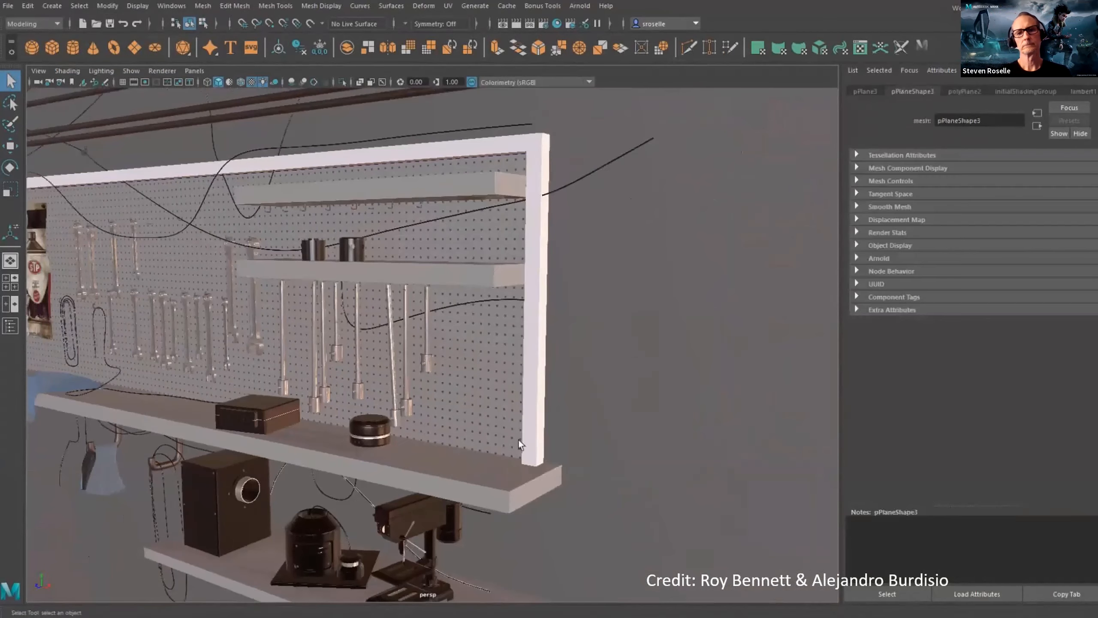
pyautogui.keyDown('alt'); pyautogui.moveTo(518, 440); pyautogui.dragTo(521, 463); pyautogui.keyUp('alt')
pyautogui.press('w')
pyautogui.press('e')
pyautogui.press('r')
pyautogui.moveTo(503, 514); pyautogui.dragTo(511, 425)
pyautogui.press('w')
pyautogui.moveTo(519, 471); pyautogui.dragTo(574, 479)
pyautogui.keyDown('alt'); pyautogui.moveTo(575, 479); pyautogui.dragTo(512, 519, button='middle'); pyautogui.keyUp('alt')
pyautogui.keyDown('alt'); pyautogui.moveTo(512, 519); pyautogui.dragTo(570, 486, button='right'); pyautogui.keyUp('alt')
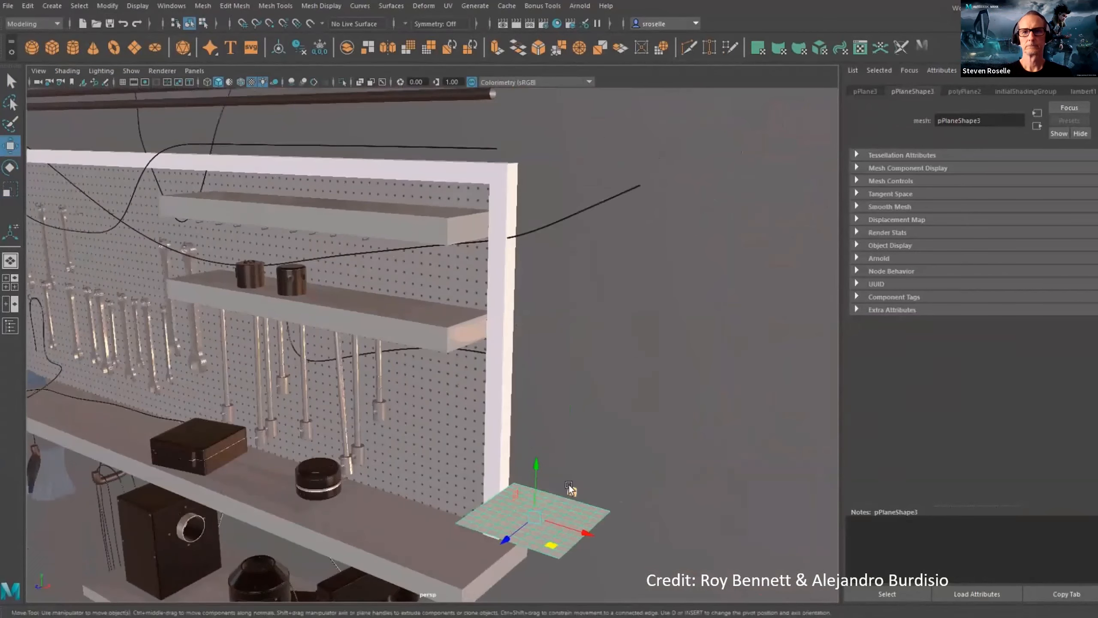
# - Delete blocks of faces from one side of the plane to cut a stepped profile shape
pyautogui.keyDown('alt'); pyautogui.moveTo(570, 485); pyautogui.dragTo(548, 398, button='middle'); pyautogui.keyUp('alt')
pyautogui.press('q')
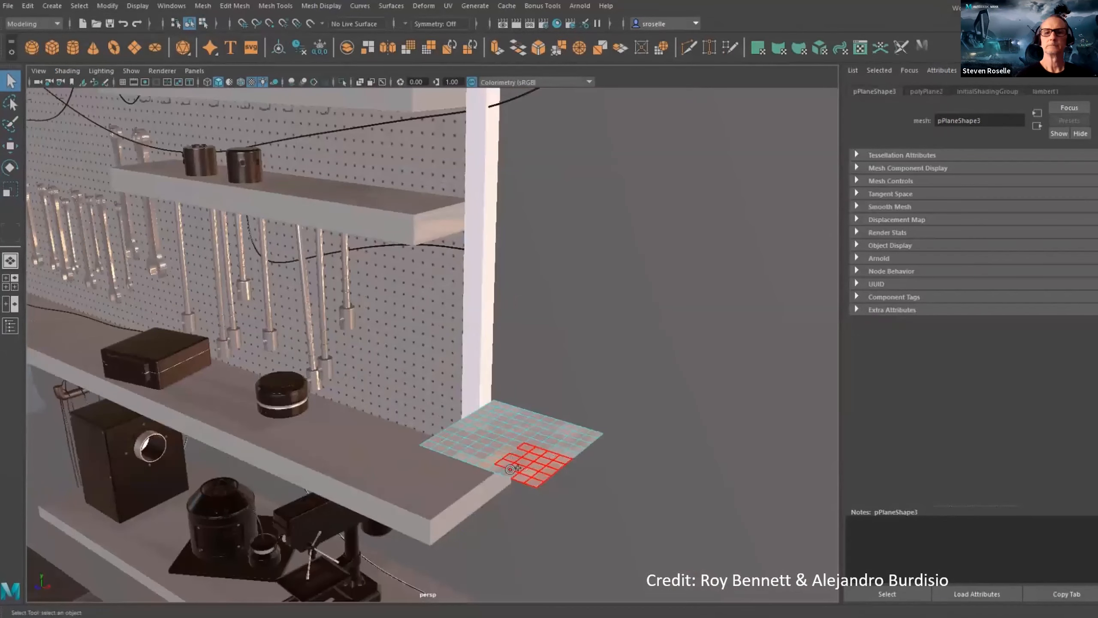
pyautogui.press('Delete')
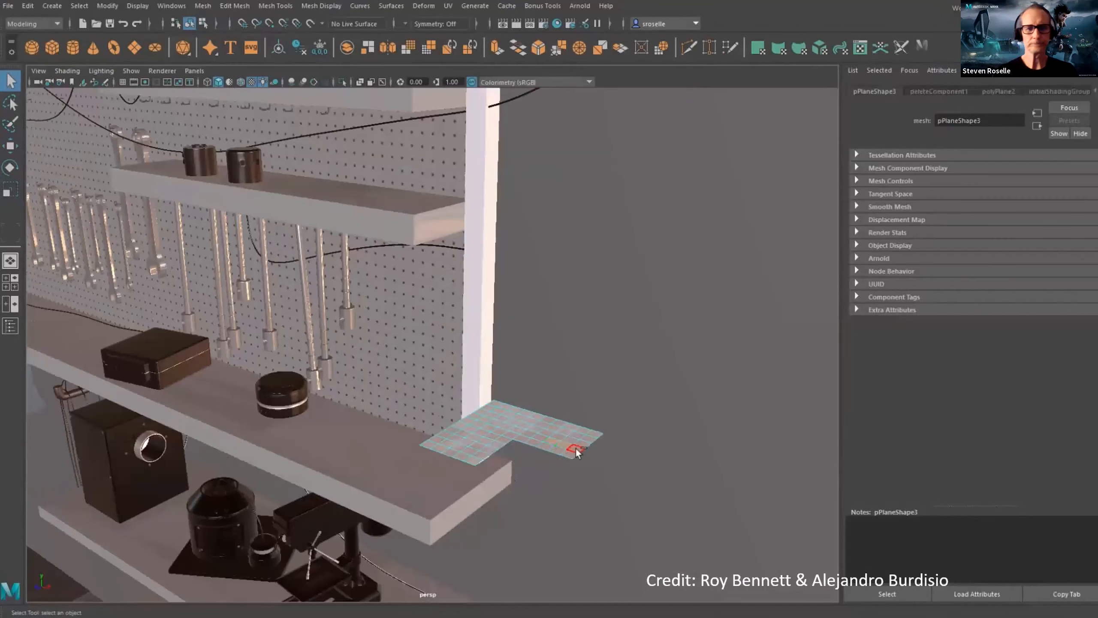
pyautogui.keyDown('shift'); pyautogui.moveTo(557, 448); pyautogui.dragTo(543, 447); pyautogui.keyUp('shift')
pyautogui.press('Delete')
# - Switch the pegboard frame sweep to a Custom profile of type Poly Object, using the stepped plane as its profile
pyautogui.click(490, 306)
pyautogui.click(995, 92)
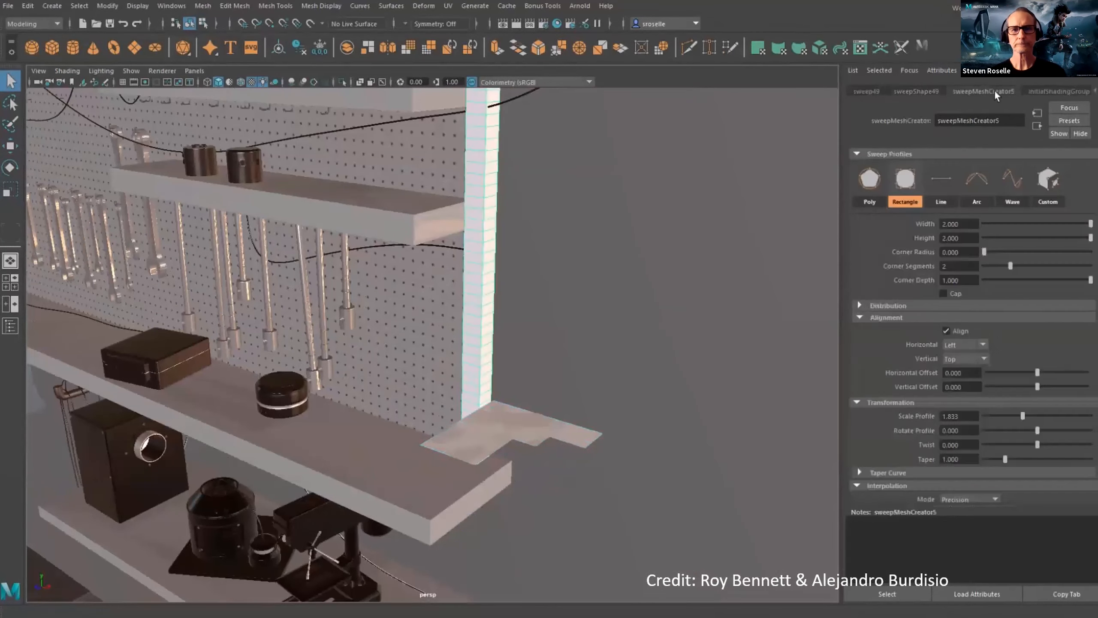
pyautogui.click(1051, 182)
pyautogui.click(713, 231)
pyautogui.click(705, 255)
pyautogui.click(540, 442)
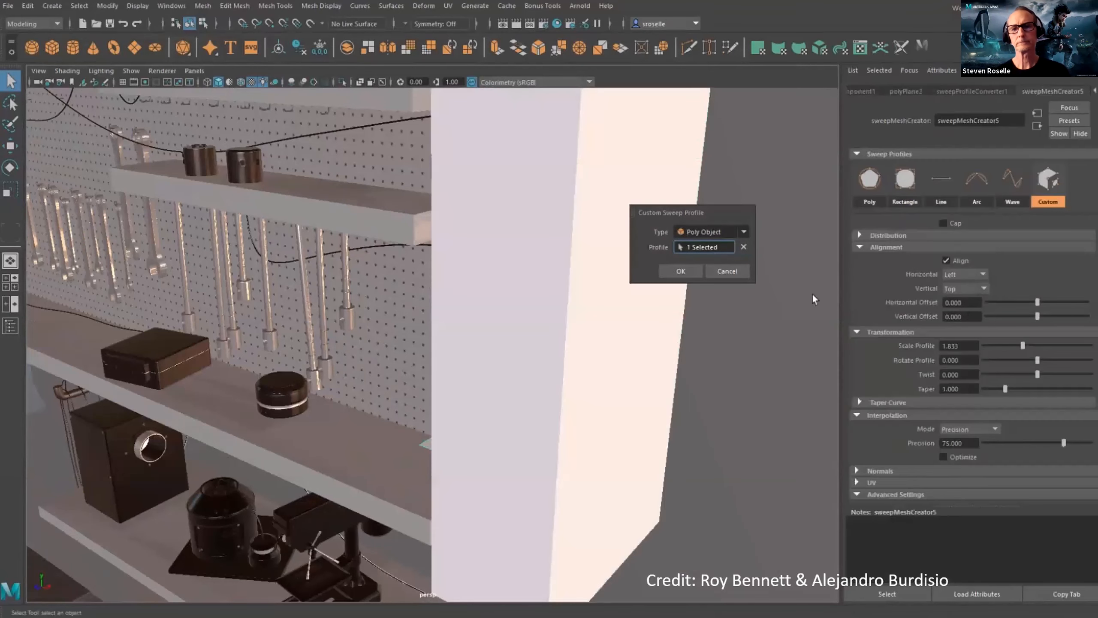
# - Rotate the profile plane to turn the frame's moulding and set the sweep's profile scale to 0.556
pyautogui.moveTo(1021, 348); pyautogui.dragTo(988, 346)
pyautogui.press('e')
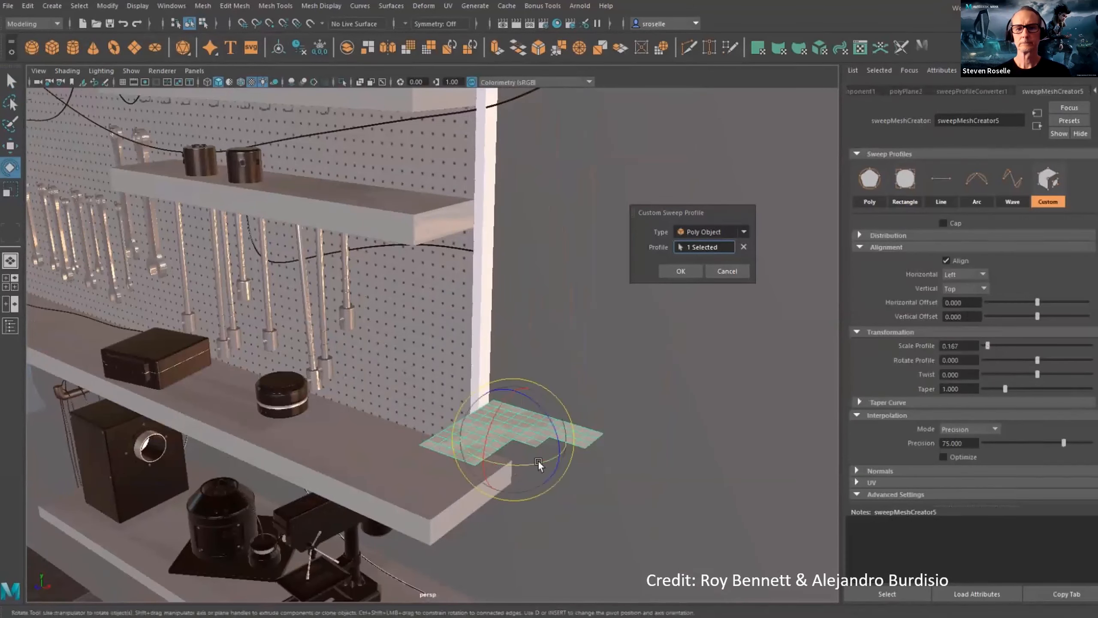
pyautogui.keyDown('alt'); pyautogui.moveTo(490, 467); pyautogui.dragTo(415, 461); pyautogui.keyUp('alt')
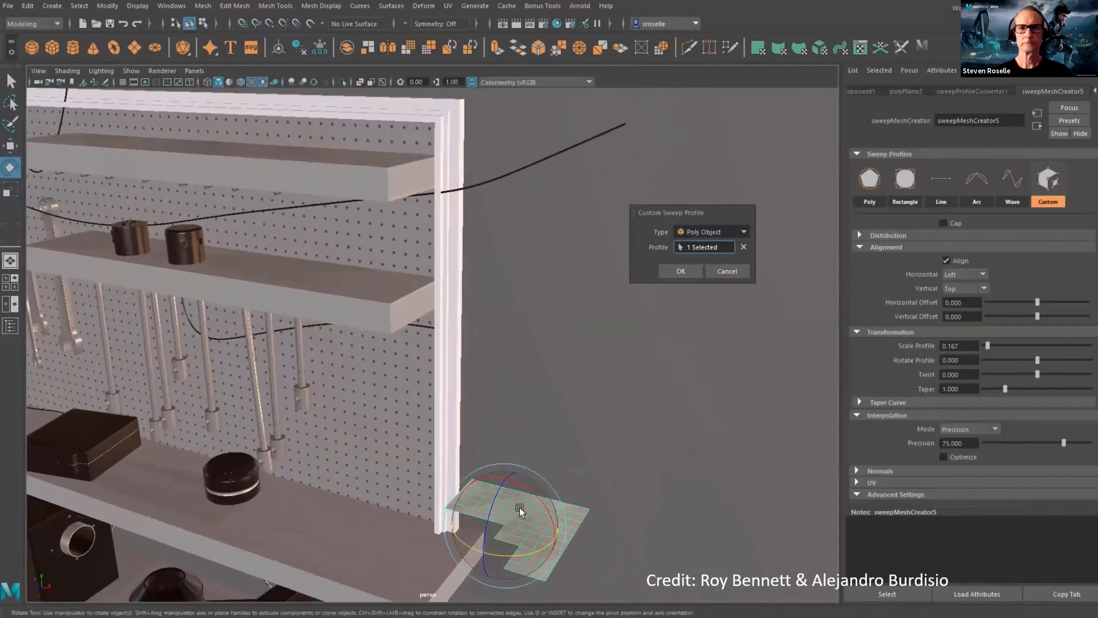
pyautogui.press('r')
pyautogui.moveTo(987, 345); pyautogui.dragTo(995, 348)
pyautogui.keyDown('alt'); pyautogui.moveTo(622, 483); pyautogui.dragTo(683, 483, button='right'); pyautogui.keyUp('alt')
# - Move the profile plane up beside the frame's upper corner and accept the custom sweep profile
pyautogui.press('w')
pyautogui.moveTo(505, 502); pyautogui.dragTo(542, 263)
pyautogui.keyDown('alt'); pyautogui.moveTo(543, 264); pyautogui.dragTo(558, 389, button='middle'); pyautogui.keyUp('alt')
pyautogui.click(675, 273)
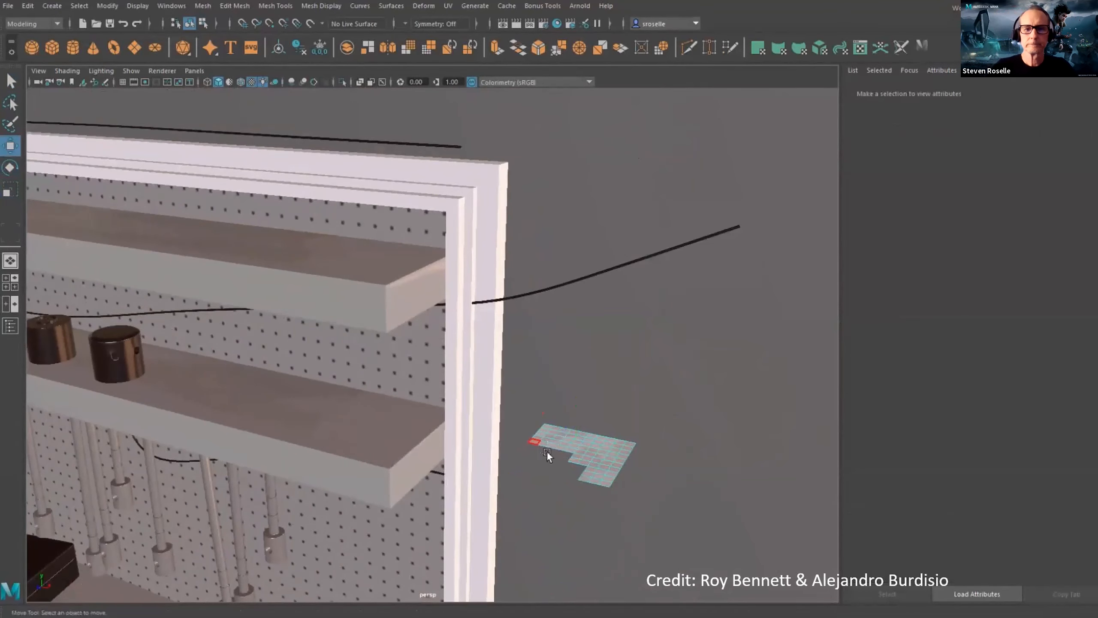
# - Delete further faces along the profile plane's notched edge to add more steps to the frame's moulding
pyautogui.click(546, 451)
pyautogui.press('Delete')
pyautogui.click(590, 479)
pyautogui.press('Delete')
pyautogui.moveTo(562, 442); pyautogui.dragTo(545, 457)
pyautogui.press('Delete')
# - Optimize the pegboard frame's sweep mesh and raise its interpolation precision
pyautogui.click(540, 389)
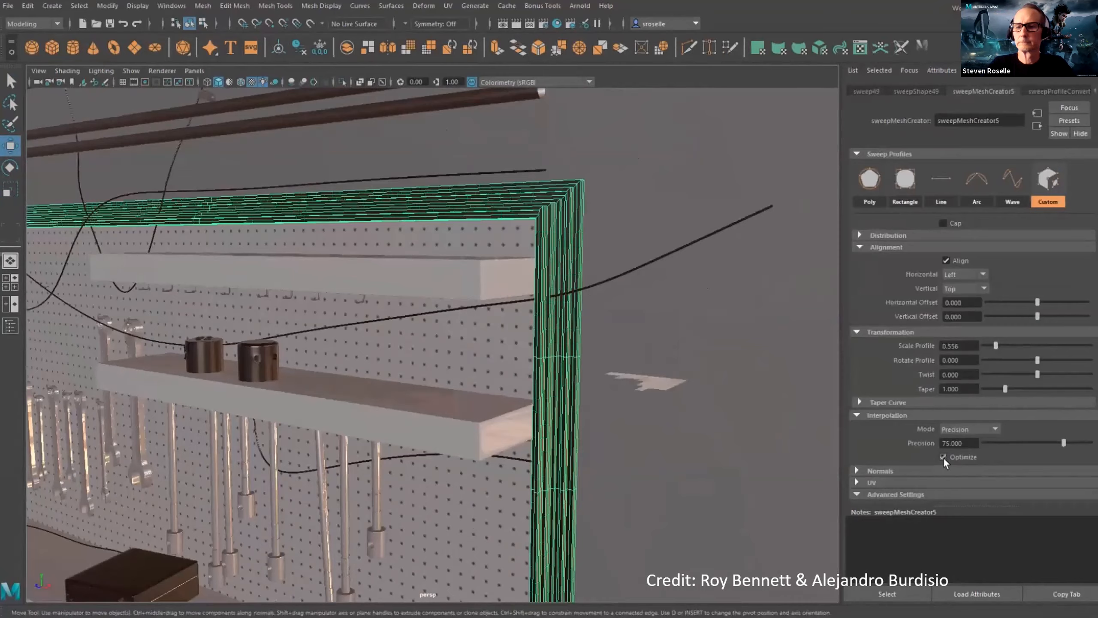
pyautogui.moveTo(1062, 442)
pyautogui.mouseDown()
pyautogui.moveTo(1093, 443)
pyautogui.moveTo(1079, 443)
pyautogui.mouseUp()
pyautogui.scroll(-3, 650, 417)
pyautogui.keyDown('alt'); pyautogui.moveTo(650, 417); pyautogui.dragTo(687, 390); pyautogui.keyUp('alt')
pyautogui.click(670, 420)
# - Convert the edges along the car fender's side crease into a curve
pyautogui.scroll(-3, 670, 420)
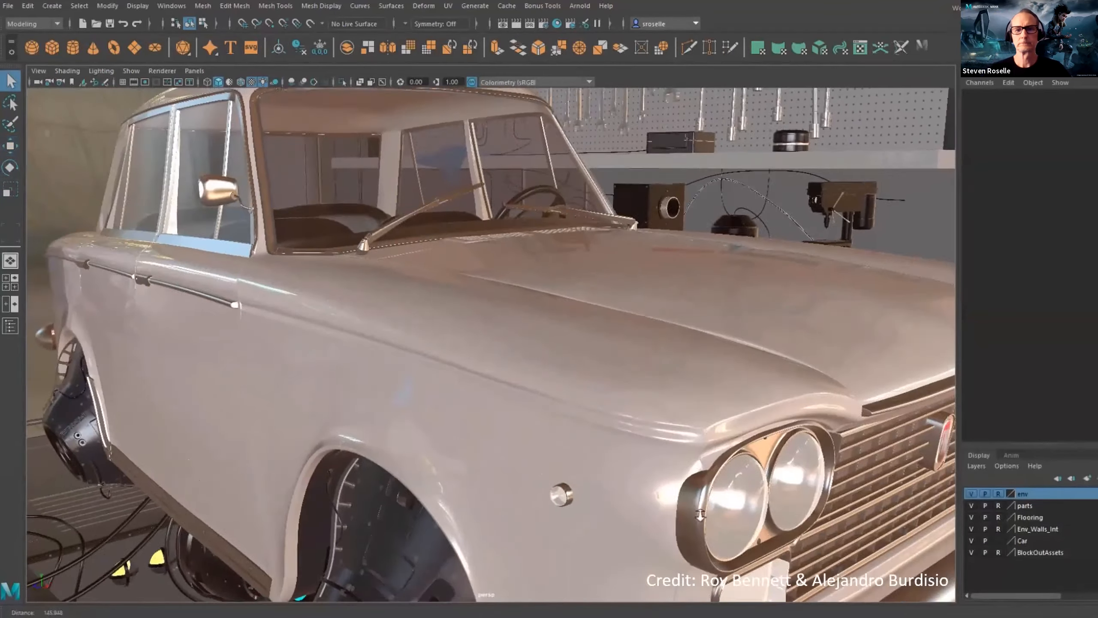
pyautogui.click(647, 392)
pyautogui.scroll(3, 649, 429)
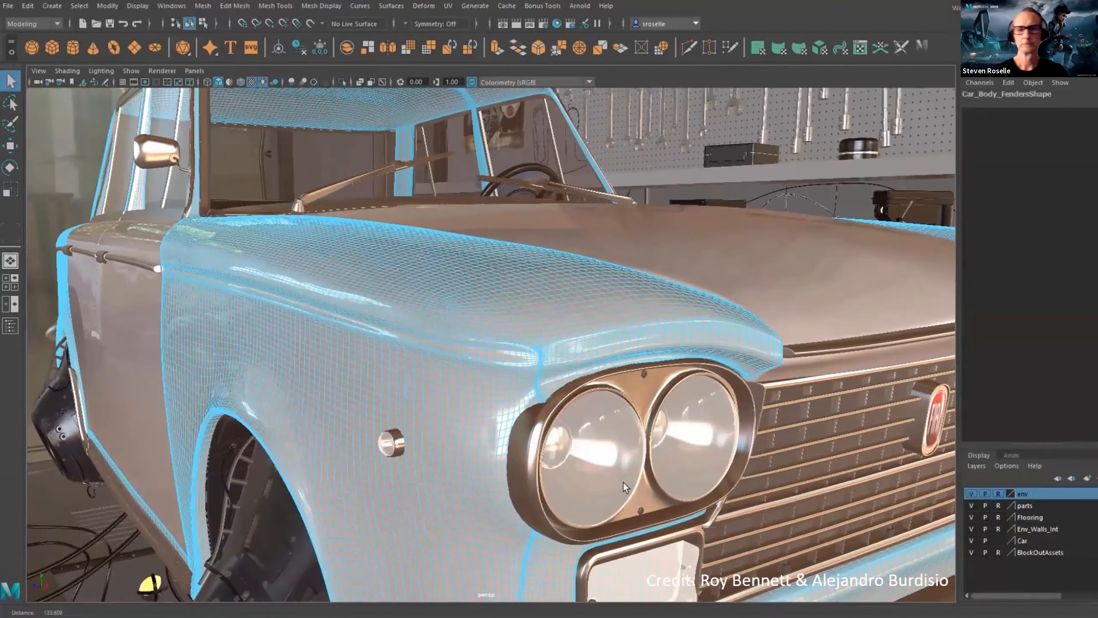
pyautogui.scroll(3, 669, 400)
pyautogui.keyDown('alt'); pyautogui.moveTo(692, 424); pyautogui.dragTo(619, 424, button='right'); pyautogui.keyUp('alt')
pyautogui.keyDown('alt'); pyautogui.moveTo(619, 424); pyautogui.dragTo(676, 465, button='middle'); pyautogui.keyUp('alt')
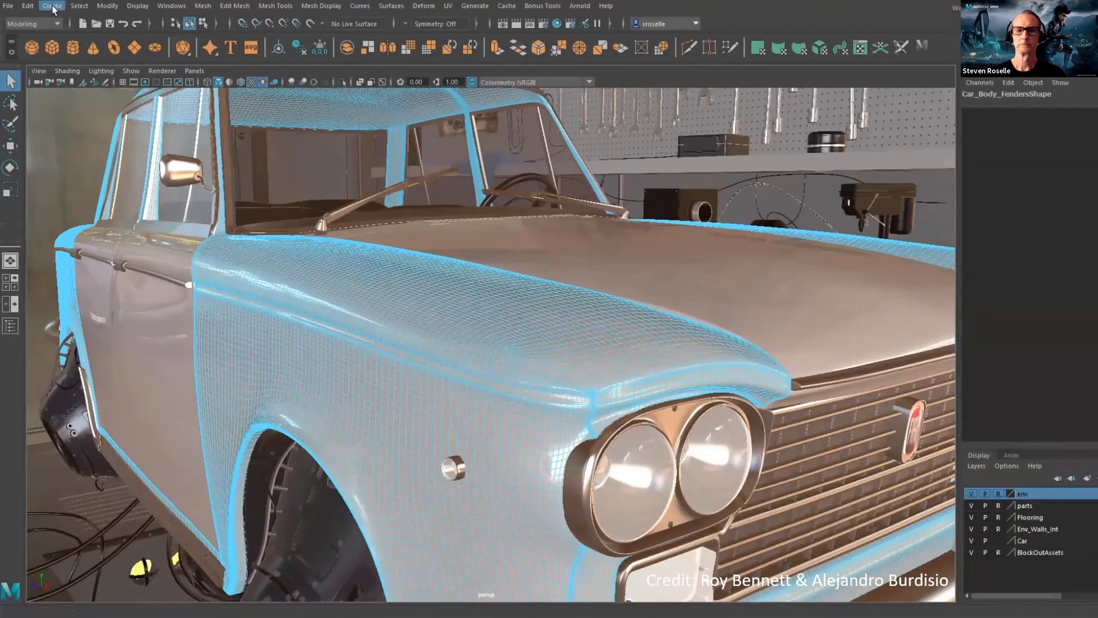
pyautogui.click(51, 6)
pyautogui.moveTo(107, 6)
pyautogui.moveTo(173, 290)
pyautogui.click(304, 339)
pyautogui.scroll(3, 621, 378)
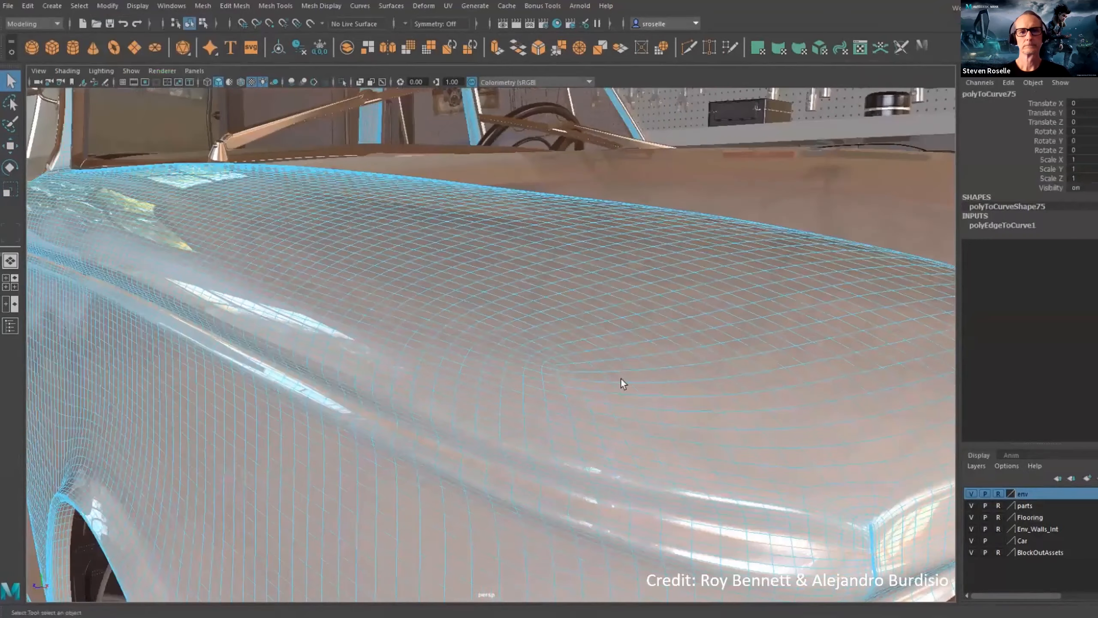
# - Convert the fender edges above the headlights into a second curve and return to object selection
pyautogui.keyDown('alt'); pyautogui.moveTo(621, 378); pyautogui.dragTo(629, 527); pyautogui.keyUp('alt')
pyautogui.press('F8')
pyautogui.press('F8')
pyautogui.keyDown('alt'); pyautogui.moveTo(629, 528); pyautogui.dragTo(583, 509, button='right'); pyautogui.keyUp('alt')
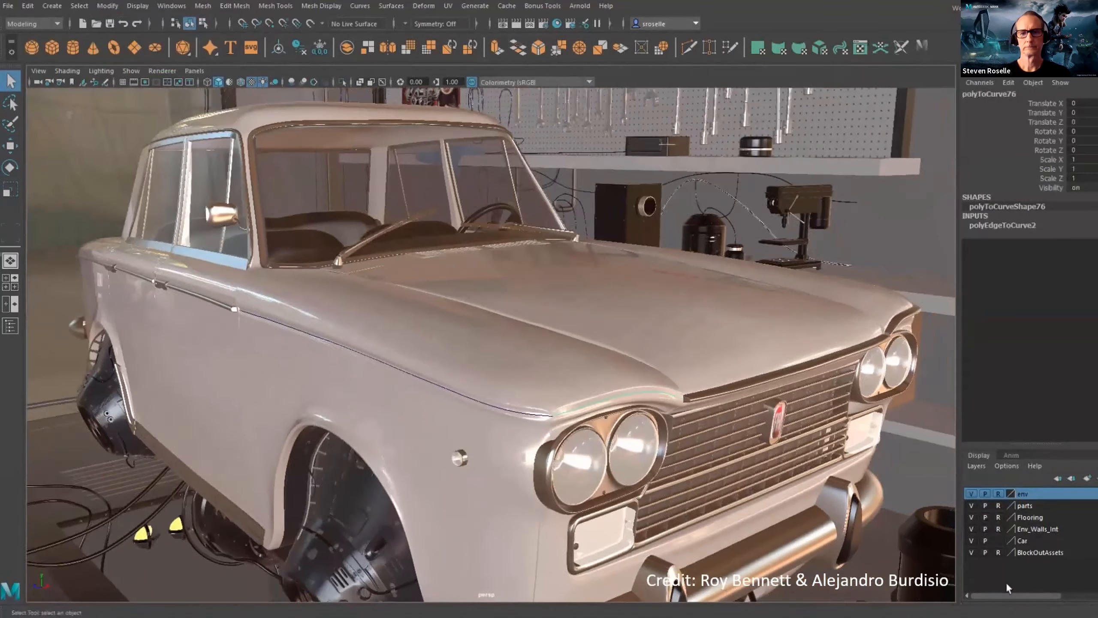
# - Attach the fender side curve and the headlight brow curve into a single curve
pyautogui.keyDown('alt'); pyautogui.moveTo(570, 432); pyautogui.dragTo(527, 407, button='middle'); pyautogui.keyUp('alt')
pyautogui.keyDown('shift'); pyautogui.click(490, 400); pyautogui.keyUp('shift')
pyautogui.click(359, 5)
pyautogui.click(383, 168)
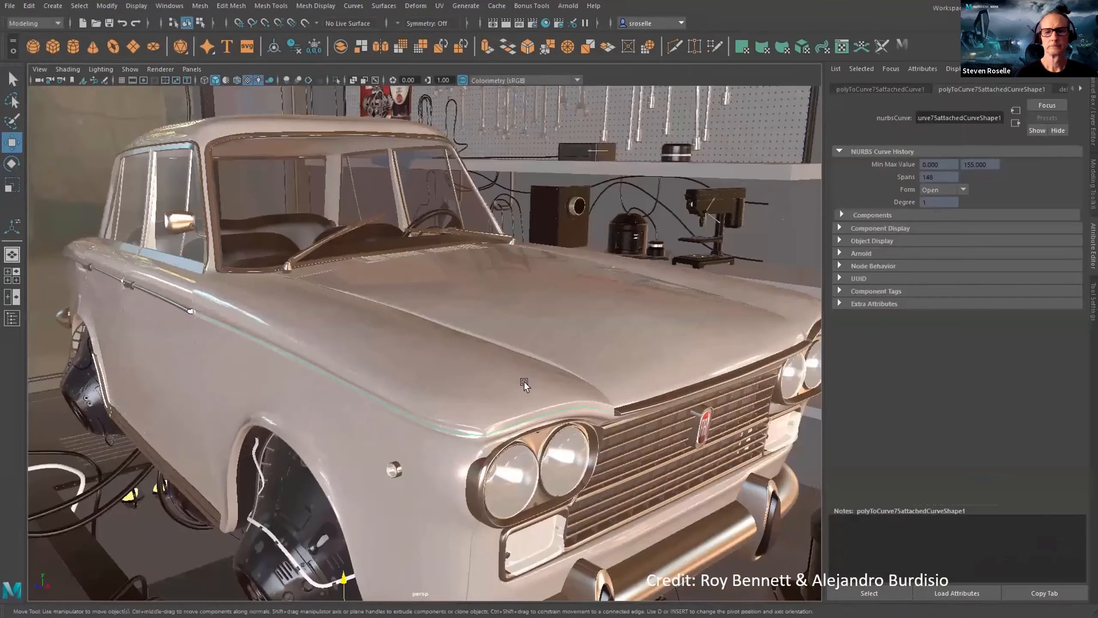
# - Create a sweep mesh along the attached fender curve and set its Start to End interpolation to 46 steps
pyautogui.click(52, 5)
pyautogui.click(69, 107)
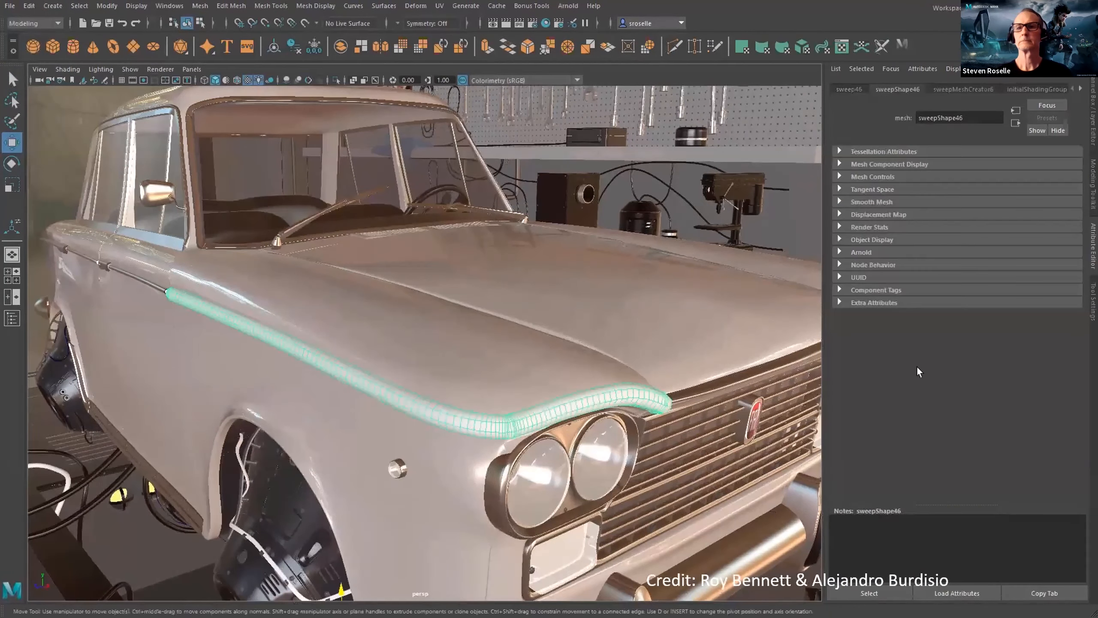
pyautogui.moveTo(1052, 404); pyautogui.dragTo(1059, 403)
pyautogui.keyDown('alt'); pyautogui.moveTo(493, 419); pyautogui.dragTo(627, 421); pyautogui.keyUp('alt')
pyautogui.keyDown('alt'); pyautogui.moveTo(476, 419); pyautogui.dragTo(536, 416, button='right'); pyautogui.keyUp('alt')
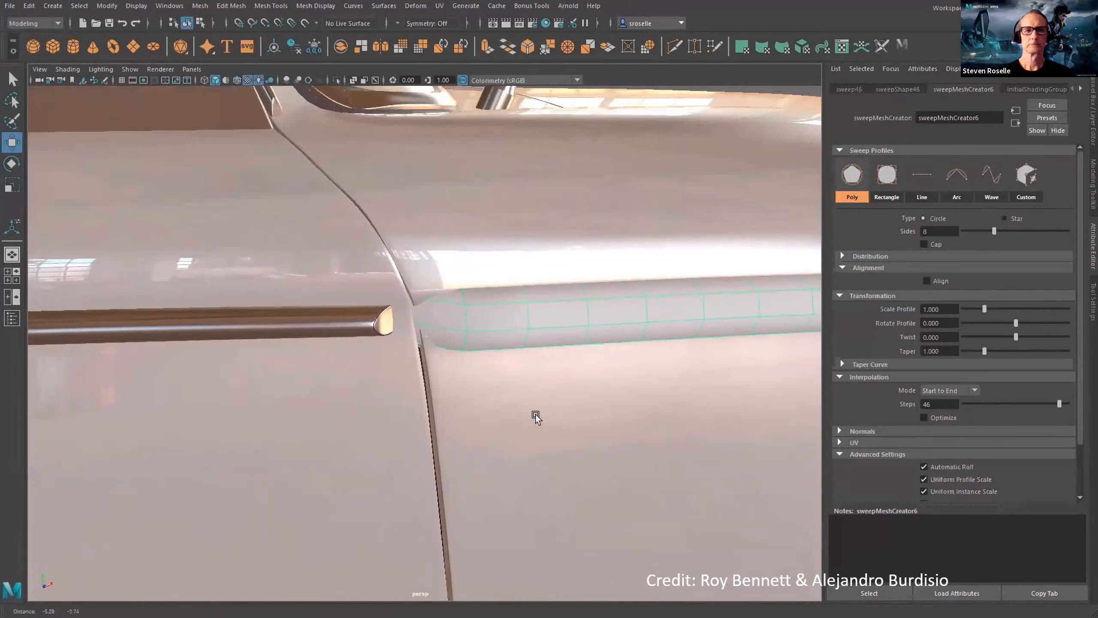
# - Give the fender sweep a custom profile taken from the cut end of the chrome trim strip on the adjoining door
pyautogui.click(1026, 175)
pyautogui.click(725, 231)
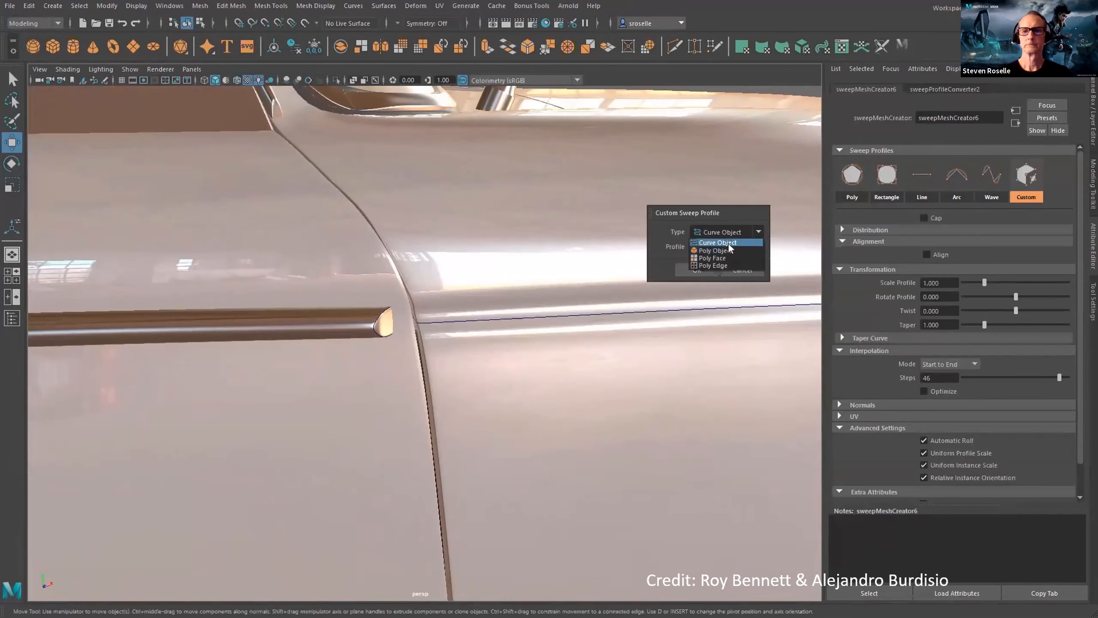
pyautogui.click(728, 243)
pyautogui.click(375, 319)
pyautogui.keyDown('alt'); pyautogui.moveTo(511, 386); pyautogui.dragTo(445, 389, button='middle'); pyautogui.keyUp('alt')
pyautogui.keyDown('alt'); pyautogui.moveTo(445, 388); pyautogui.dragTo(488, 415, button='right'); pyautogui.keyUp('alt')
pyautogui.click(697, 270)
# - Assign an existing material to the fender trim sweep, enable Optimize and set its interpolation to 95 steps
pyautogui.moveTo(574, 382); pyautogui.dragTo(663, 446, button='right')
pyautogui.click(675, 498)
pyautogui.keyDown('alt'); pyautogui.moveTo(619, 444); pyautogui.dragTo(637, 450); pyautogui.keyUp('alt')
pyautogui.hotkey('ctrl', 'z')
pyautogui.click(923, 391)
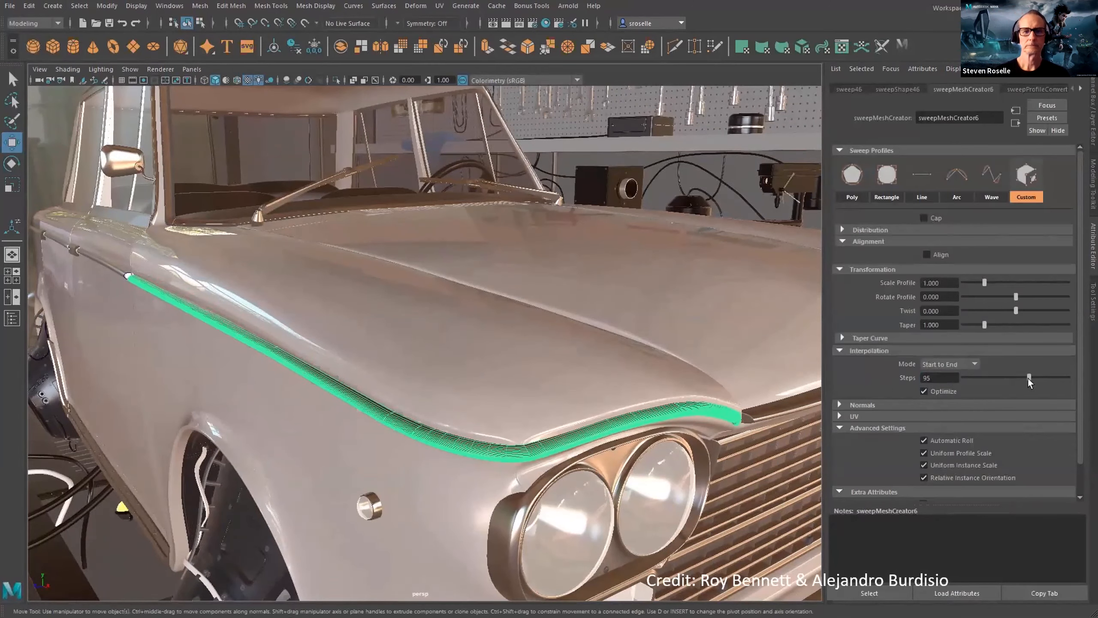
pyautogui.click(586, 497)
pyautogui.keyDown('alt'); pyautogui.moveTo(587, 497); pyautogui.dragTo(591, 497); pyautogui.keyUp('alt')
pyautogui.keyDown('alt'); pyautogui.moveTo(590, 497); pyautogui.dragTo(434, 461, button='right'); pyautogui.keyUp('alt')
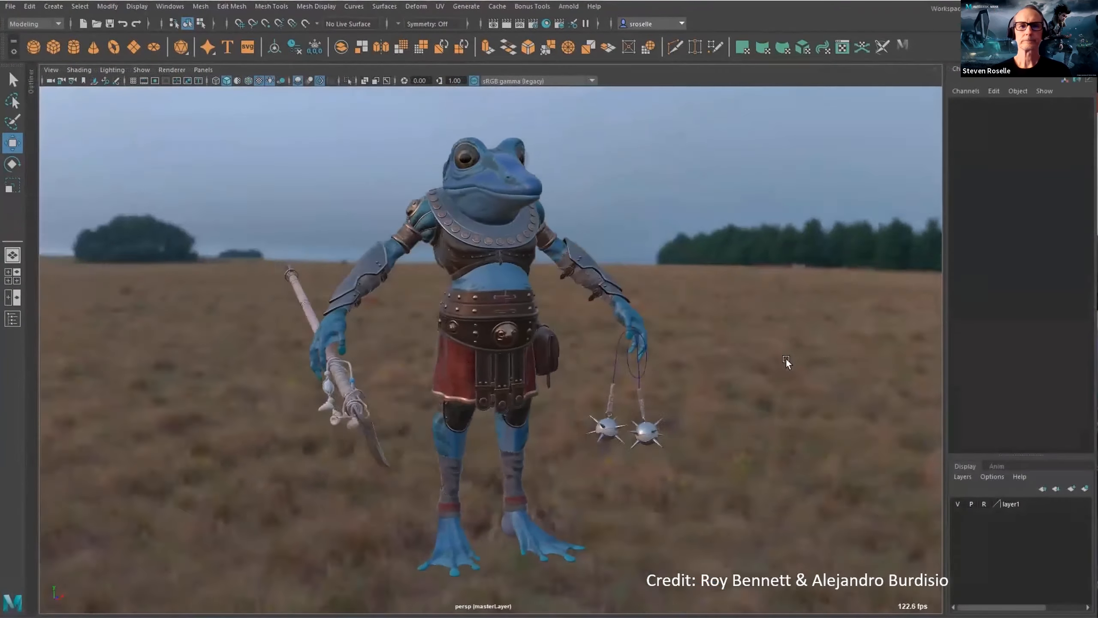
# - Convert the selected edge of the frog's studded collar into a curve and create a sweep mesh along it
pyautogui.keyDown('alt'); pyautogui.moveTo(772, 410); pyautogui.dragTo(1079, 515, button='right'); pyautogui.keyUp('alt')
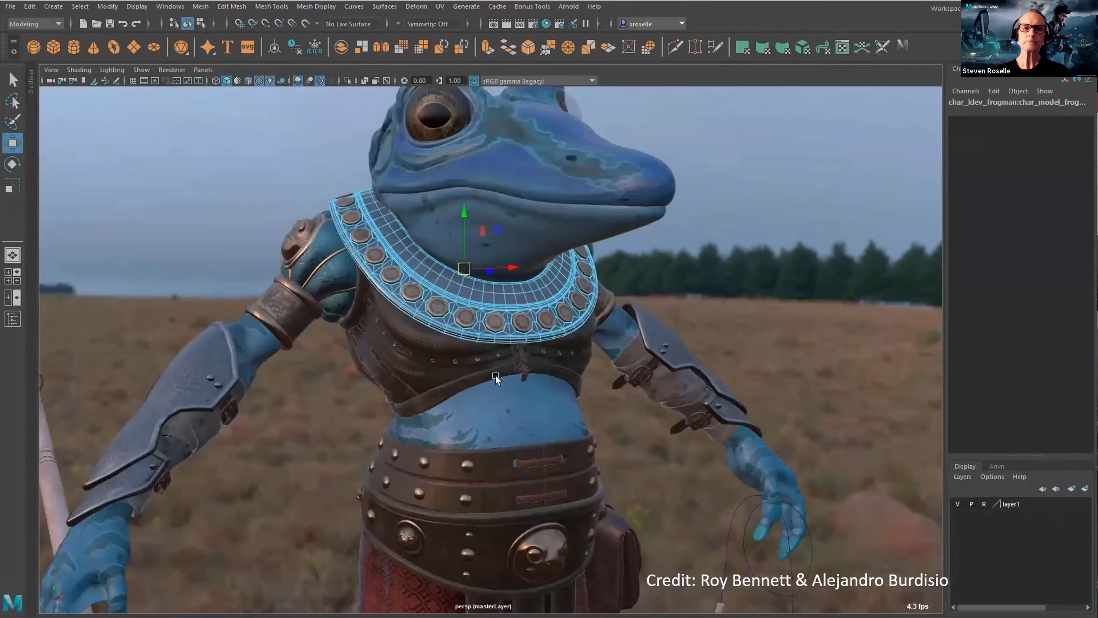
pyautogui.click(110, 7)
pyautogui.moveTo(175, 290)
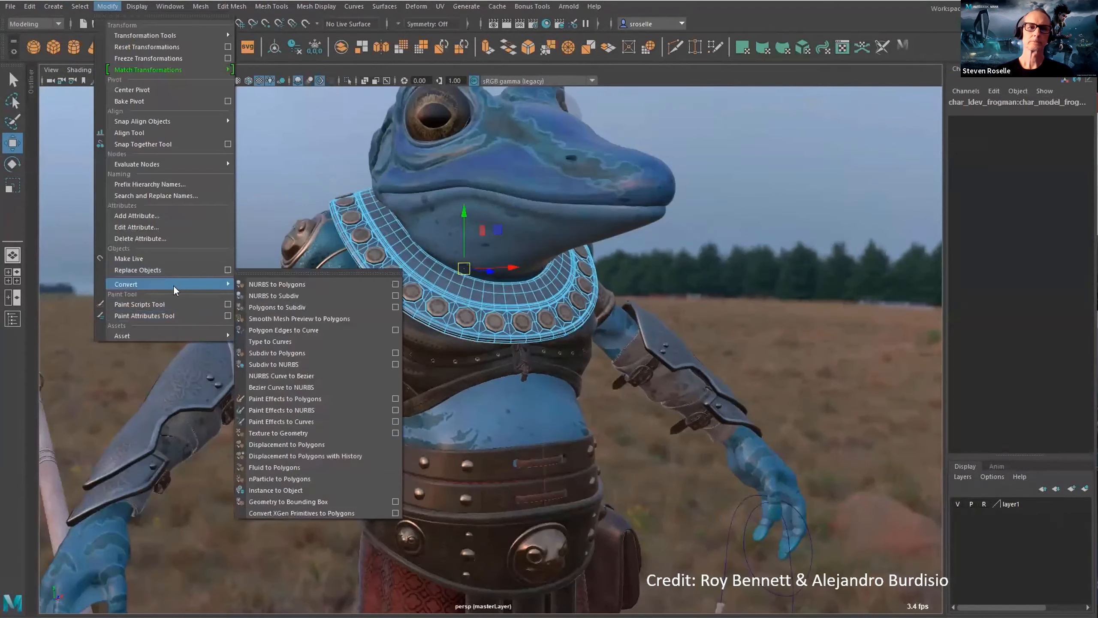
pyautogui.click(328, 331)
pyautogui.click(54, 6)
pyautogui.click(74, 107)
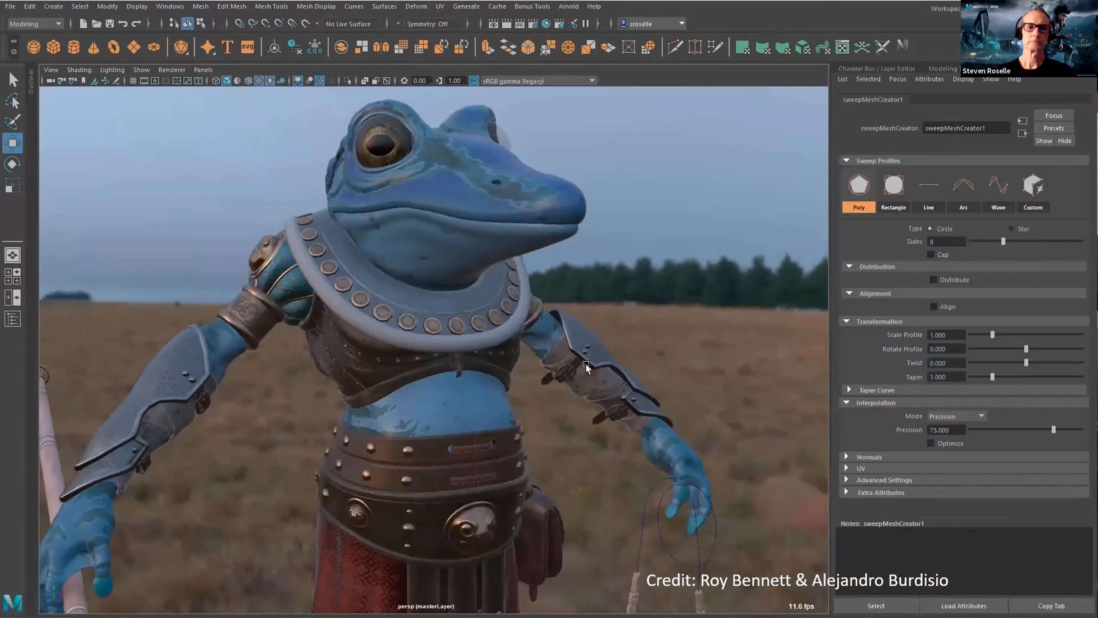
# - Assign an existing scene material to the new collar sweep and return to its sweep creator settings
pyautogui.keyDown('alt'); pyautogui.moveTo(586, 364); pyautogui.dragTo(631, 364, button='right'); pyautogui.keyUp('alt')
pyautogui.keyDown('alt'); pyautogui.moveTo(559, 311); pyautogui.dragTo(558, 377, button='middle'); pyautogui.keyUp('alt')
pyautogui.rightClick(558, 374)
pyautogui.click(557, 374)
pyautogui.moveTo(558, 373); pyautogui.dragTo(622, 596, button='right')
pyautogui.click(963, 99)
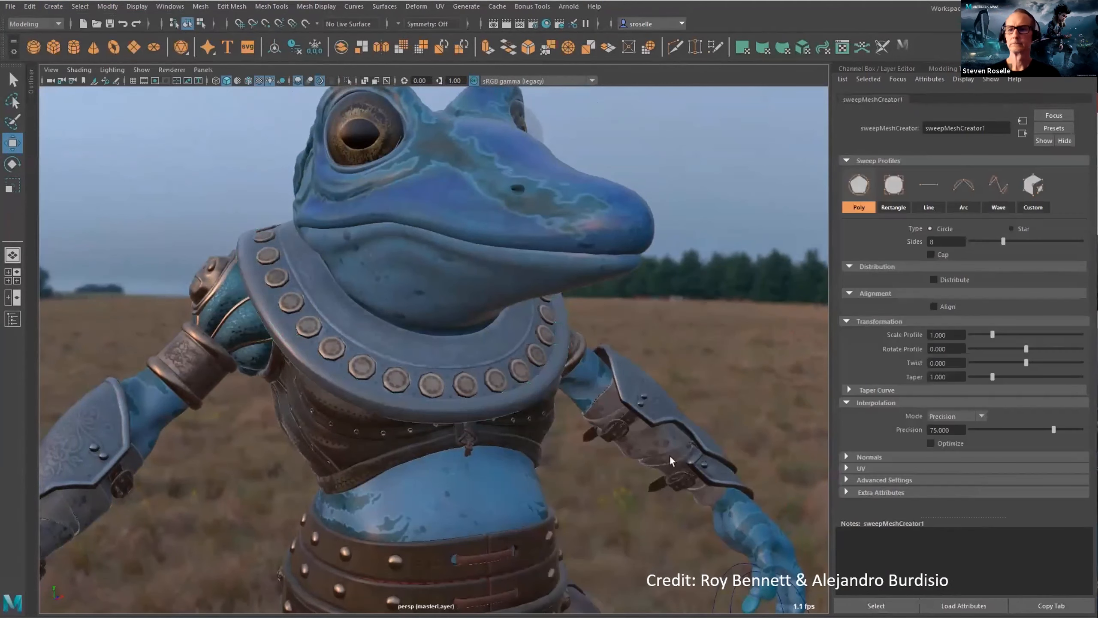
# - Try the Wave profile on the collar sweep, change it to Line and set Scale Profile to 2.031
pyautogui.click(987, 189)
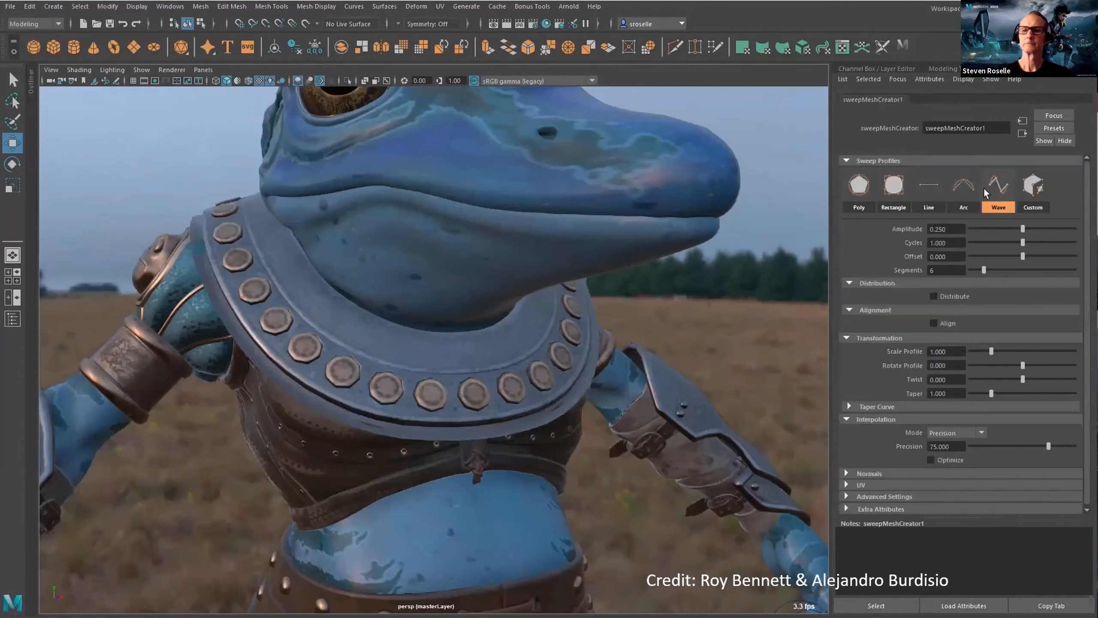
pyautogui.click(934, 188)
pyautogui.moveTo(993, 296); pyautogui.dragTo(1012, 297)
# - Align the collar profile horizontally Left and vertically Bottom, with Scale Profile at 2.278 and Rotate Profile at -28
pyautogui.click(954, 268)
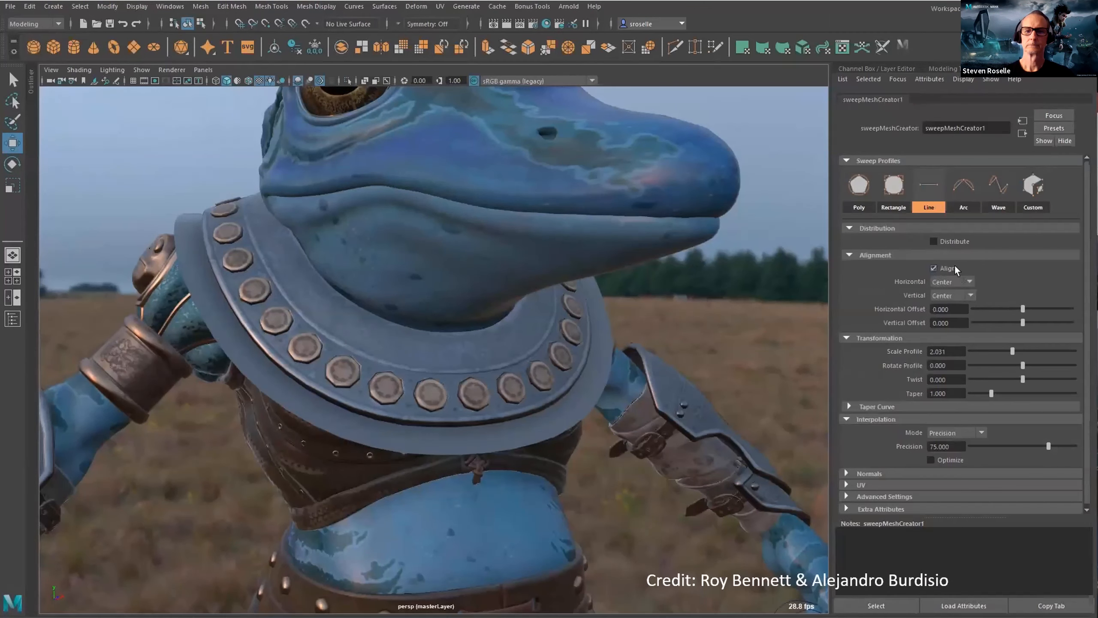
pyautogui.click(938, 294)
pyautogui.click(953, 296)
pyautogui.moveTo(1023, 309); pyautogui.dragTo(1025, 310)
pyautogui.moveTo(1012, 351); pyautogui.dragTo(1017, 361)
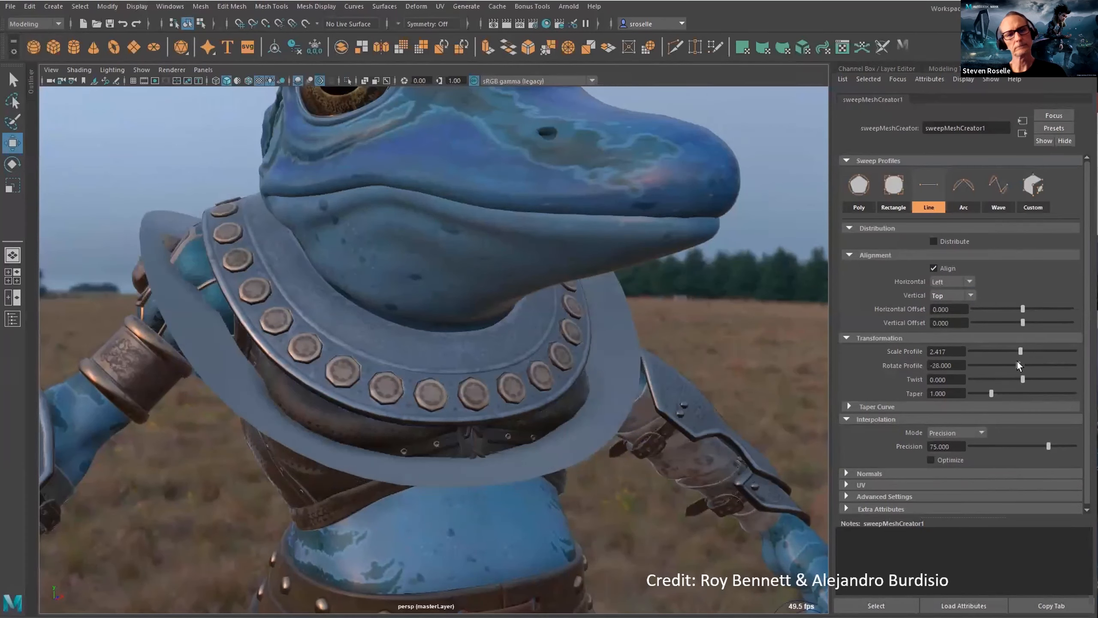
pyautogui.click(952, 330)
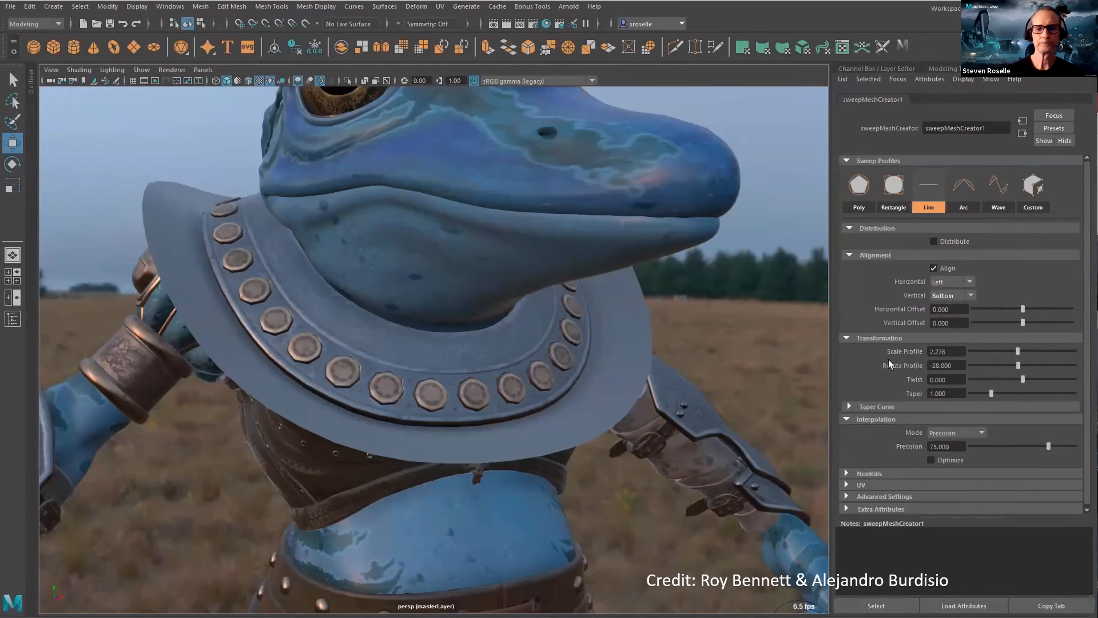
# - Change the collar sweep to a Wave profile with more cycles and segments, and fine-tune its scale and rotation
pyautogui.click(993, 200)
pyautogui.moveTo(1023, 242); pyautogui.dragTo(1050, 242)
pyautogui.moveTo(1020, 405); pyautogui.dragTo(1019, 418)
pyautogui.moveTo(985, 271); pyautogui.dragTo(1003, 274)
# - Create a sweep mesh along the curve looped through the frog's hand and set Scale Profile to 0.417
pyautogui.keyDown('alt'); pyautogui.moveTo(614, 329); pyautogui.dragTo(380, 304); pyautogui.keyUp('alt')
pyautogui.keyDown('alt'); pyautogui.moveTo(380, 304); pyautogui.dragTo(287, 192, button='middle'); pyautogui.keyUp('alt')
pyautogui.keyDown('alt'); pyautogui.moveTo(562, 347); pyautogui.dragTo(778, 352, button='right'); pyautogui.keyUp('alt')
pyautogui.click(645, 441)
pyautogui.keyDown('alt'); pyautogui.moveTo(645, 442); pyautogui.dragTo(550, 413); pyautogui.keyUp('alt')
pyautogui.keyDown('alt'); pyautogui.moveTo(550, 413); pyautogui.dragTo(416, 402, button='middle'); pyautogui.keyUp('alt')
pyautogui.click(53, 6)
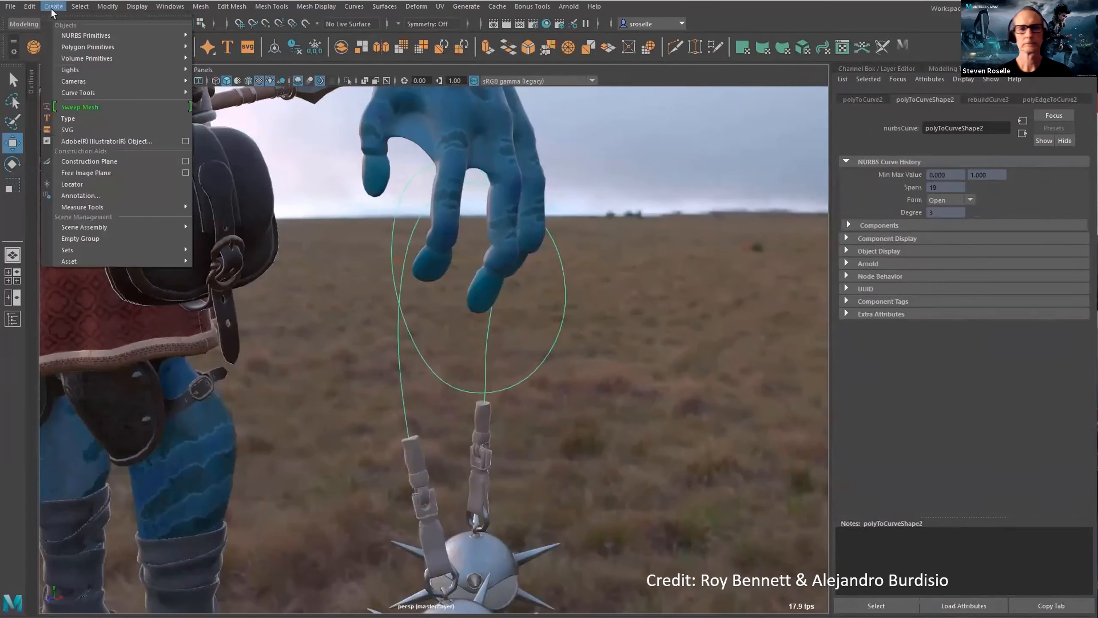
pyautogui.click(138, 114)
pyautogui.scroll(2, 615, 353)
pyautogui.moveTo(997, 337); pyautogui.dragTo(978, 336)
# - Assign the prop_ldev_bolas:M_leather_strap material to the hand-held sweep and return to its sweep creator settings
pyautogui.rightClick(567, 369)
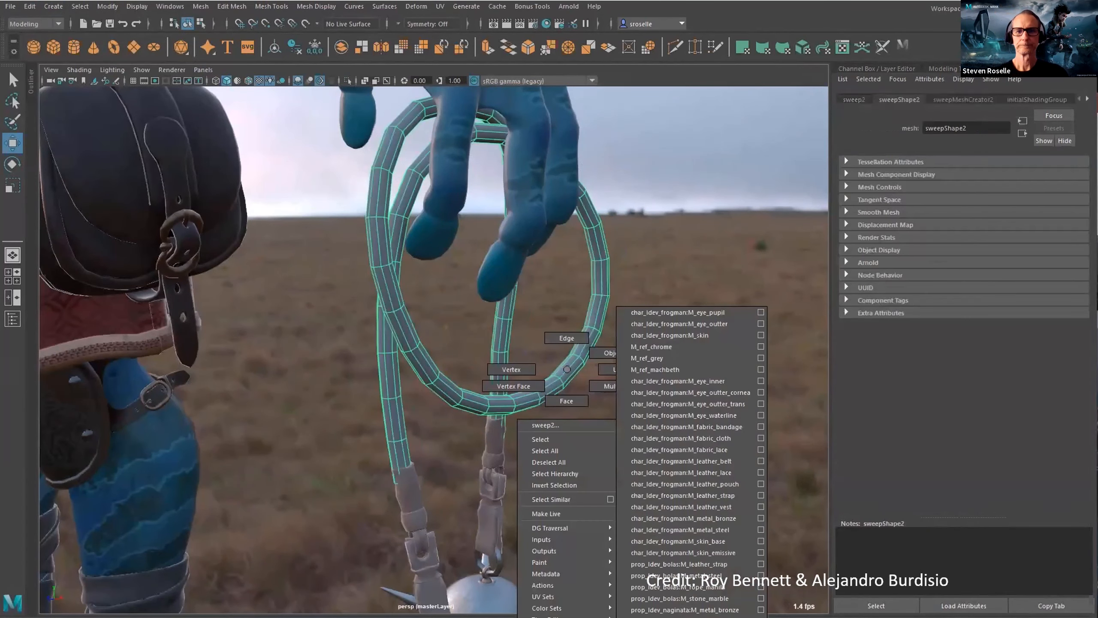
pyautogui.click(726, 565)
pyautogui.click(968, 99)
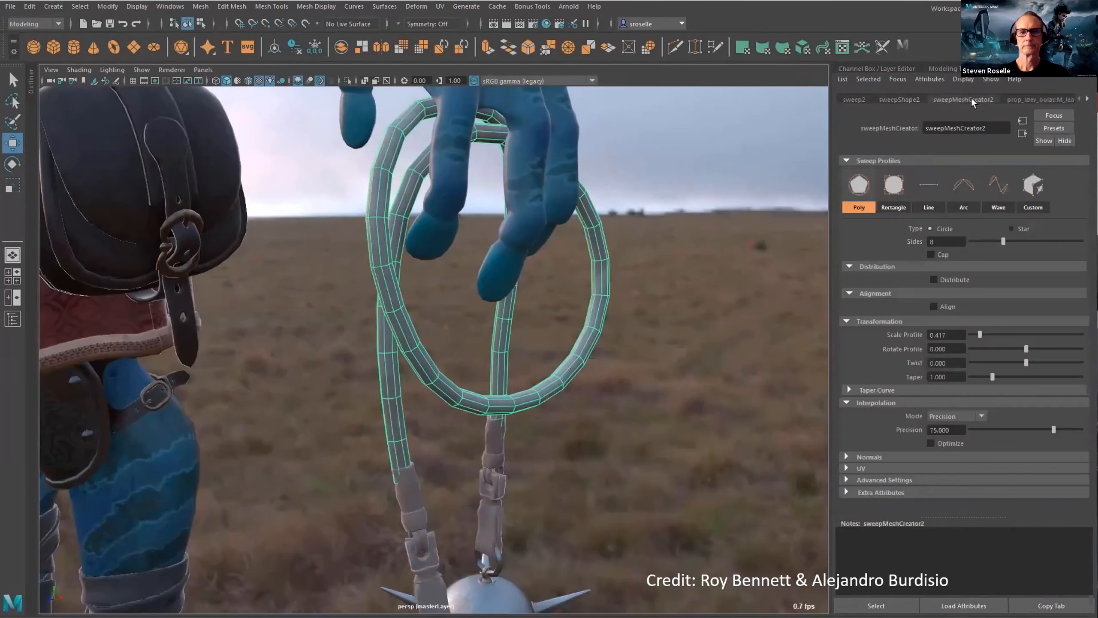
# - Select only the sweep creator node, distribute the profile radially as 5 instances and set Precision to 85
pyautogui.click(887, 604)
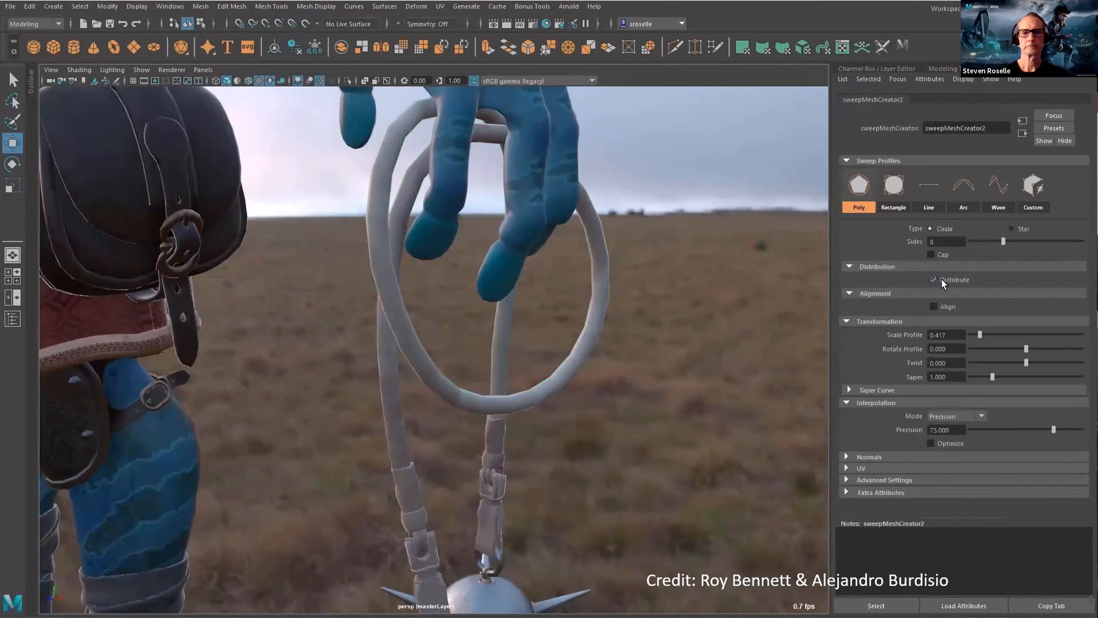
pyautogui.moveTo(1009, 313); pyautogui.dragTo(1023, 313)
pyautogui.scroll(-3, 962, 457)
pyautogui.moveTo(1048, 443); pyautogui.dragTo(1063, 439)
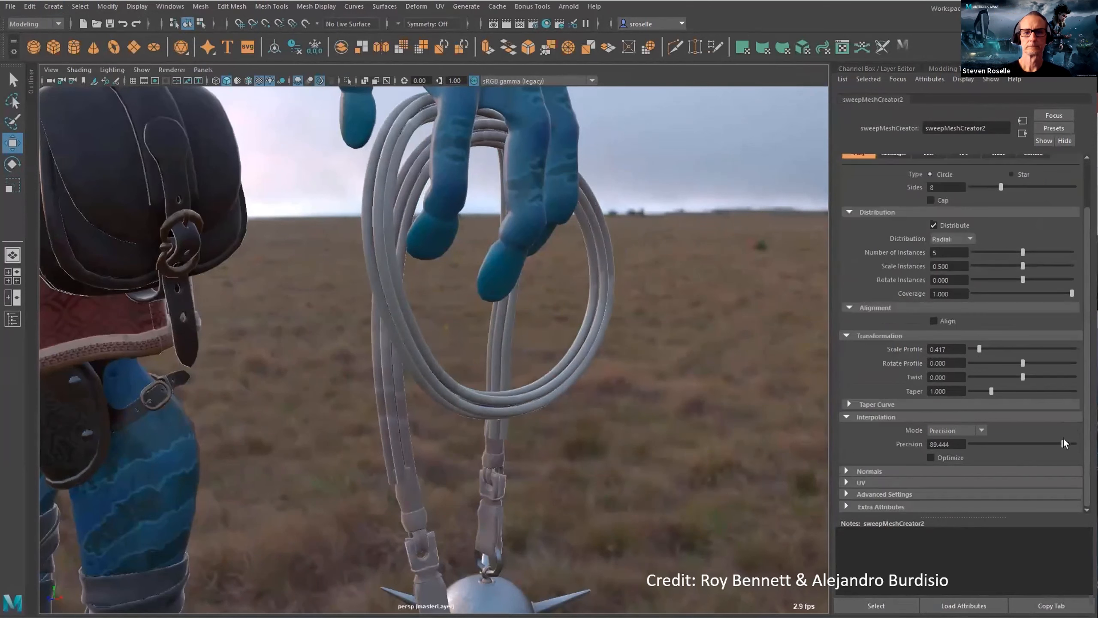
# - Set the strands' Twist to 45, reduce it to 21, and raise Precision to 92.778 to form a rope
pyautogui.moveTo(1021, 377); pyautogui.dragTo(1056, 377)
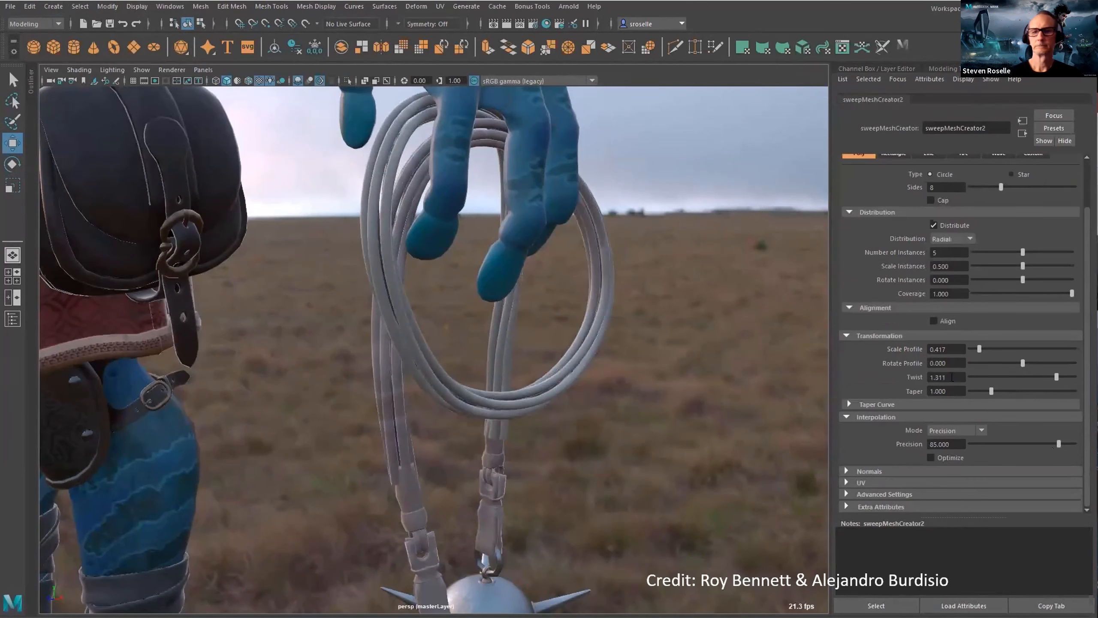
pyautogui.write('45')
pyautogui.press('Return')
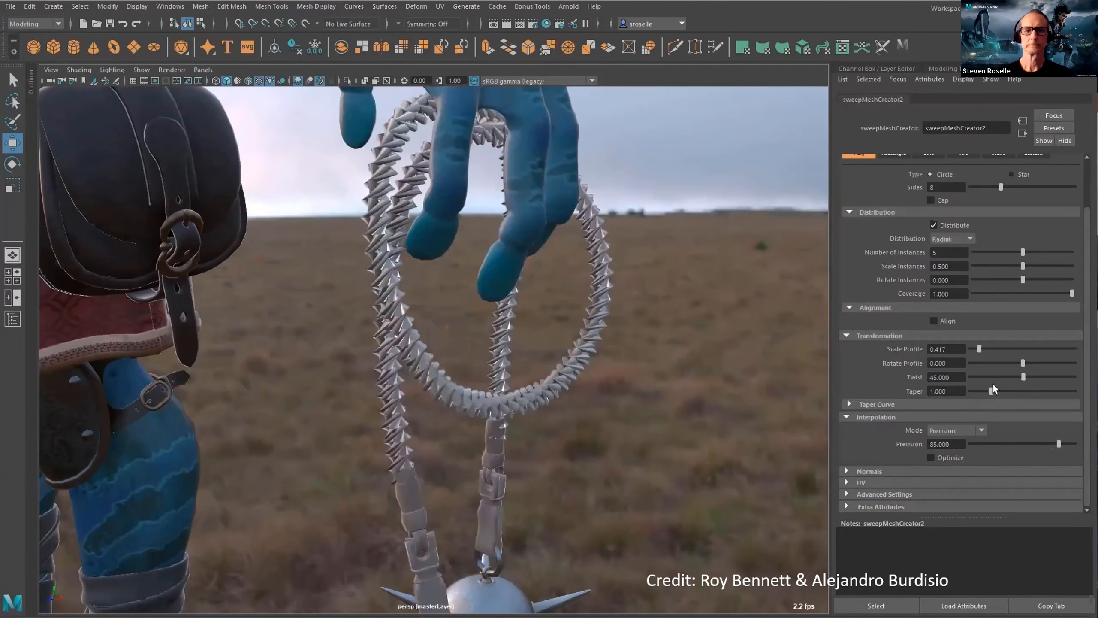
pyautogui.moveTo(1023, 377); pyautogui.dragTo(997, 377)
pyautogui.moveTo(1059, 444); pyautogui.dragTo(1068, 445)
# - Thin the rope to a Scale Profile of 0.250 and set Scale Instances to 0.671
pyautogui.keyDown('alt'); pyautogui.moveTo(364, 440); pyautogui.dragTo(446, 436, button='middle'); pyautogui.keyUp('alt')
pyautogui.keyDown('alt'); pyautogui.moveTo(446, 438); pyautogui.dragTo(516, 445); pyautogui.keyUp('alt')
pyautogui.moveTo(978, 353); pyautogui.dragTo(975, 354)
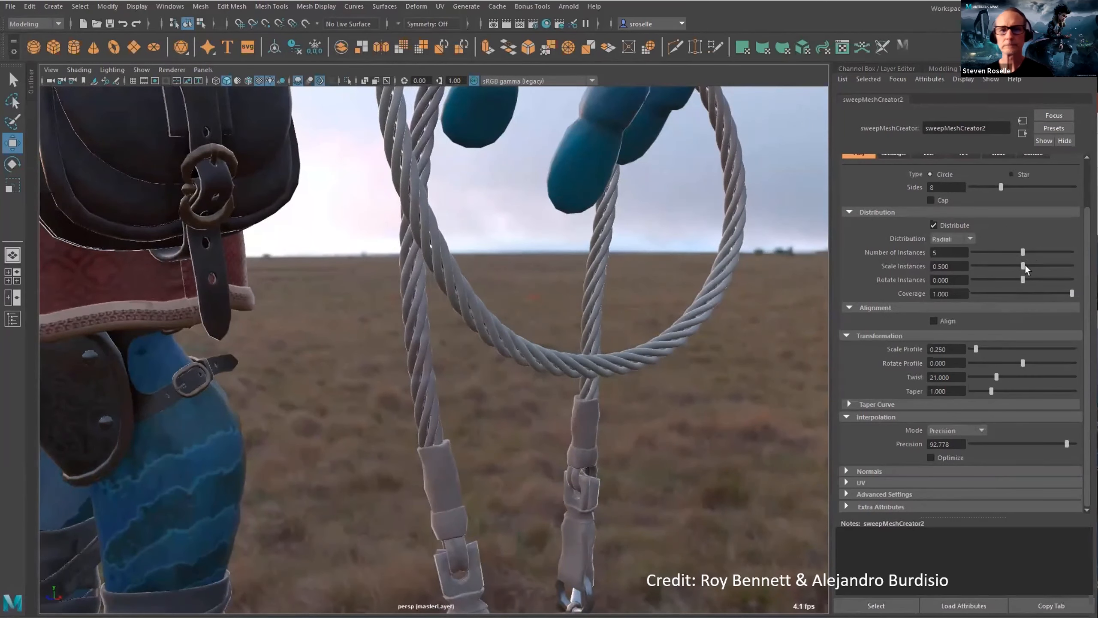
pyautogui.moveTo(1027, 269); pyautogui.dragTo(1043, 269)
# - Add points near both ends of the rope's taper curve and lower the end value to 0.840 to narrow its ends
pyautogui.click(906, 404)
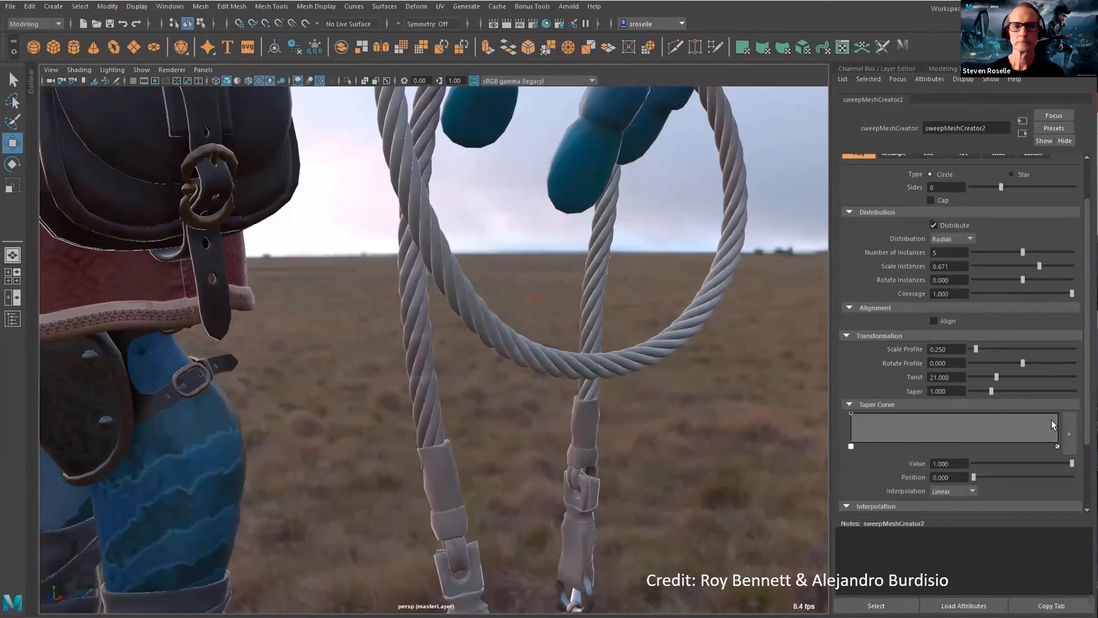
pyautogui.click(1041, 424)
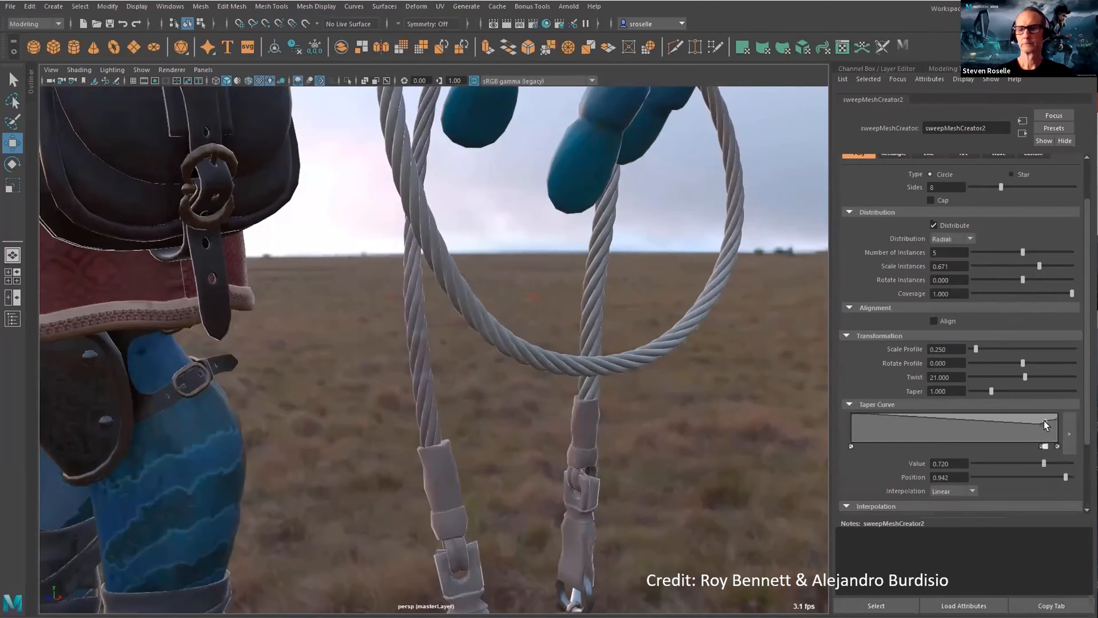
pyautogui.moveTo(1042, 425); pyautogui.dragTo(1049, 420)
pyautogui.moveTo(851, 420); pyautogui.dragTo(852, 426)
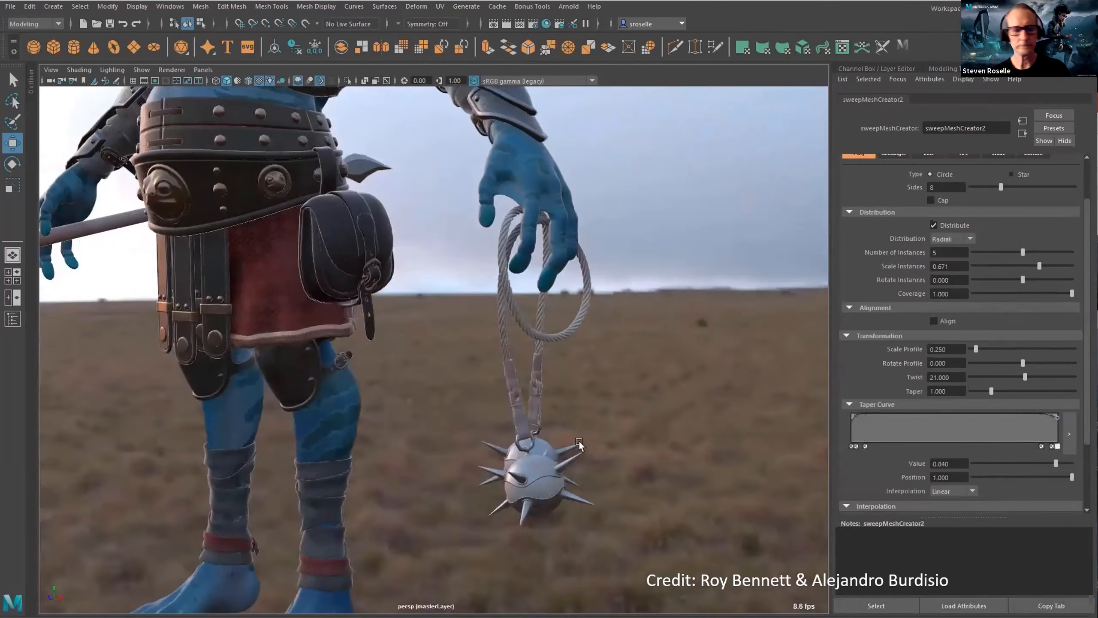
pyautogui.keyDown('alt'); pyautogui.moveTo(580, 442); pyautogui.dragTo(635, 436); pyautogui.keyUp('alt')
pyautogui.keyDown('alt'); pyautogui.moveTo(635, 436); pyautogui.dragTo(473, 415, button='right'); pyautogui.keyUp('alt')
pyautogui.keyDown('alt'); pyautogui.moveTo(473, 414); pyautogui.dragTo(498, 459, button='middle'); pyautogui.keyUp('alt')
pyautogui.keyDown('alt'); pyautogui.moveTo(497, 459); pyautogui.dragTo(442, 418); pyautogui.keyUp('alt')
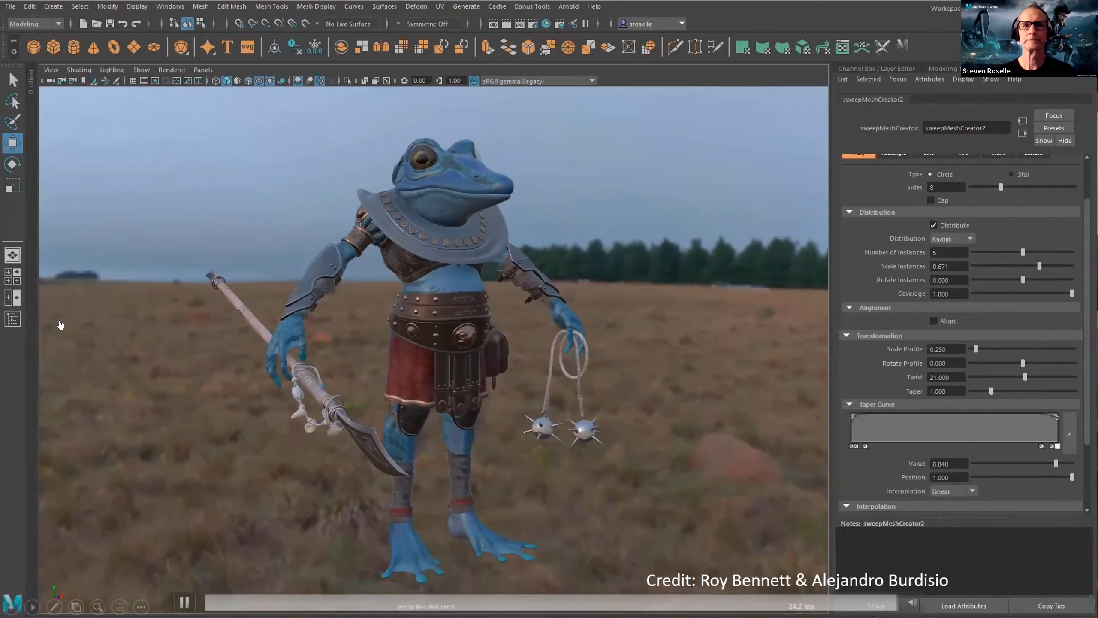
pyautogui.click(832, 271)
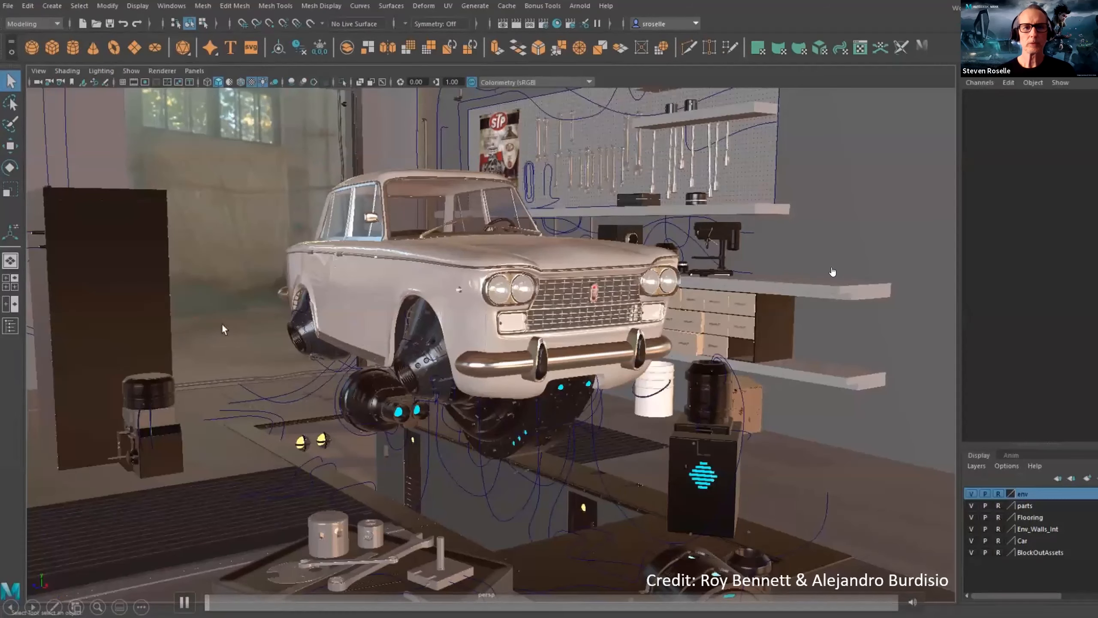